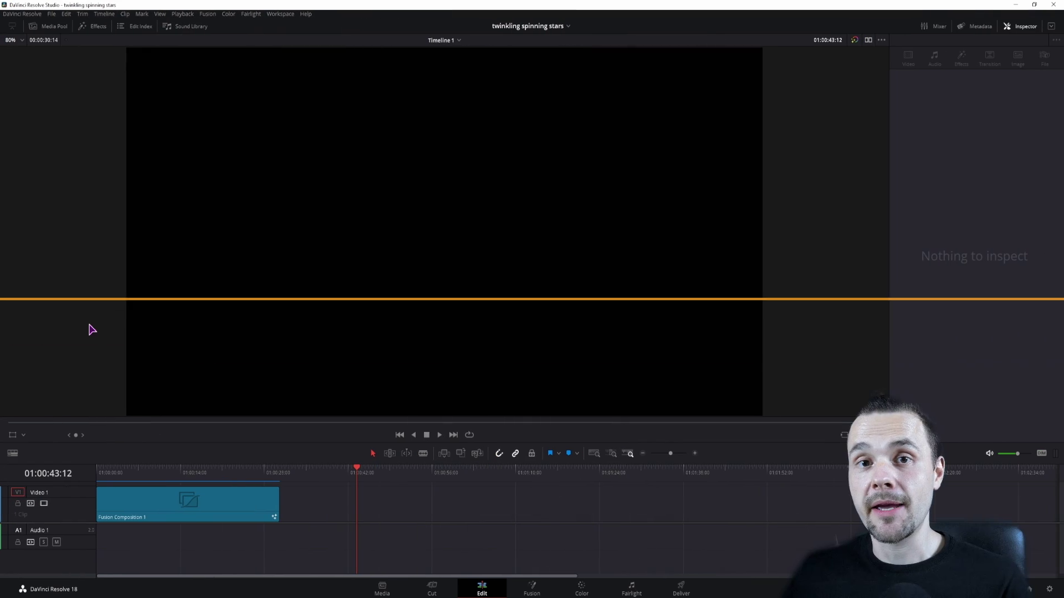
- Create a new Fusion Composition clip from the Media Pool
{"action": "left_click", "coordinate": [48, 26]}
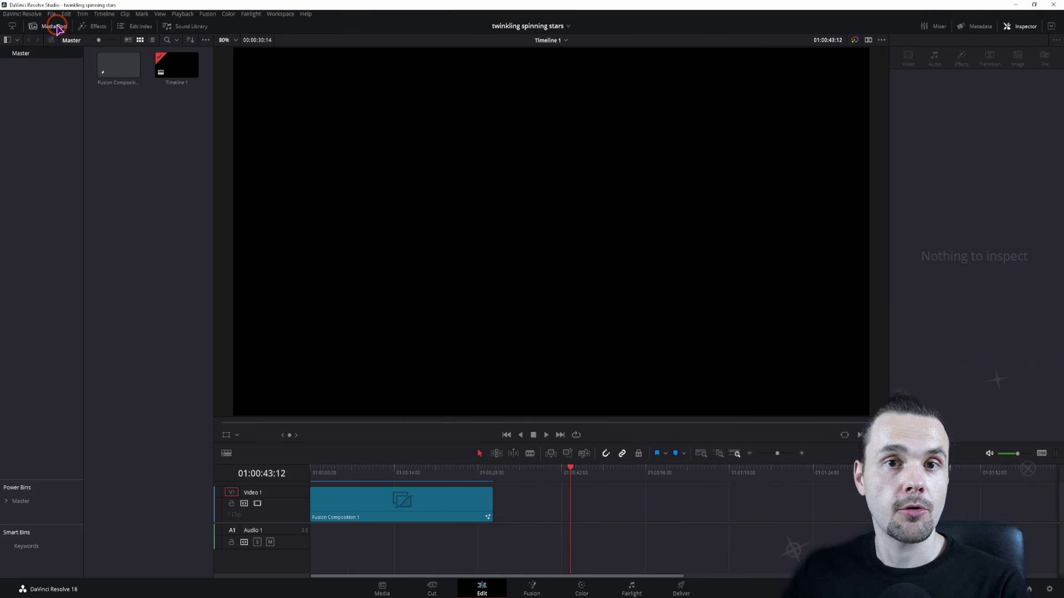
{"action": "right_click", "coordinate": [147, 156]}
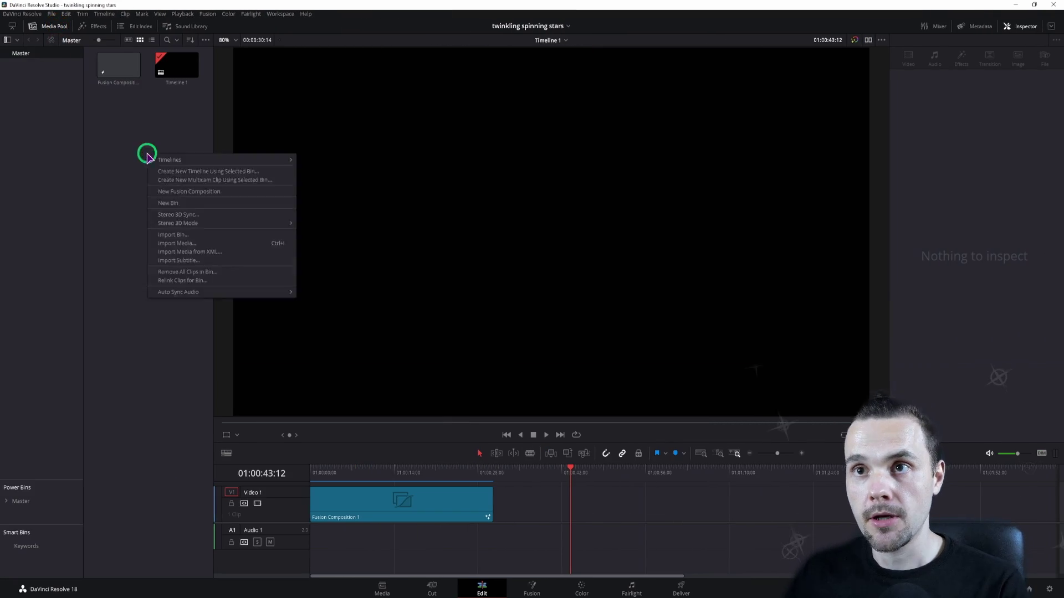
{"action": "left_click", "coordinate": [194, 192]}
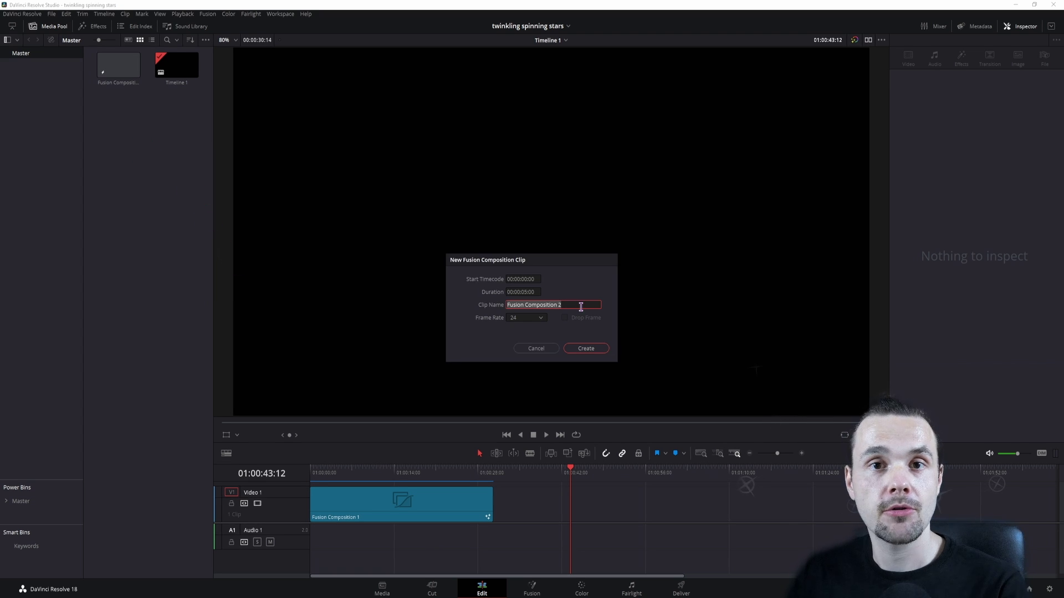
{"action": "left_click", "coordinate": [535, 291]}
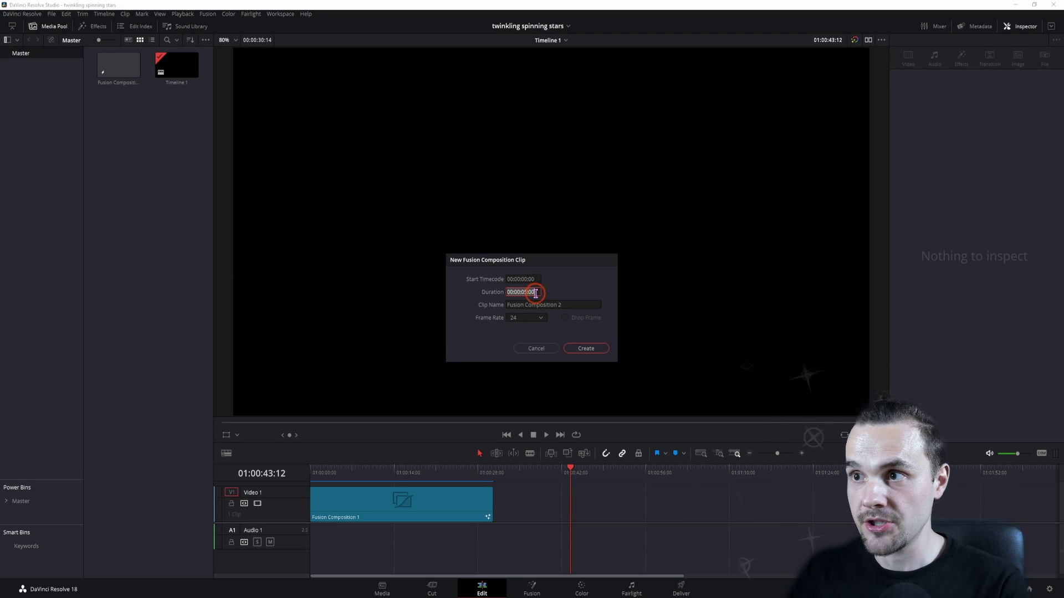
{"action": "left_click", "coordinate": [585, 349]}
- Place Fusion Composition 2 after Fusion Composition 1, lengthen it, and open it in Fusion
{"action": "left_click_drag", "start_coordinate": [176, 65], "coordinate": [574, 512]}
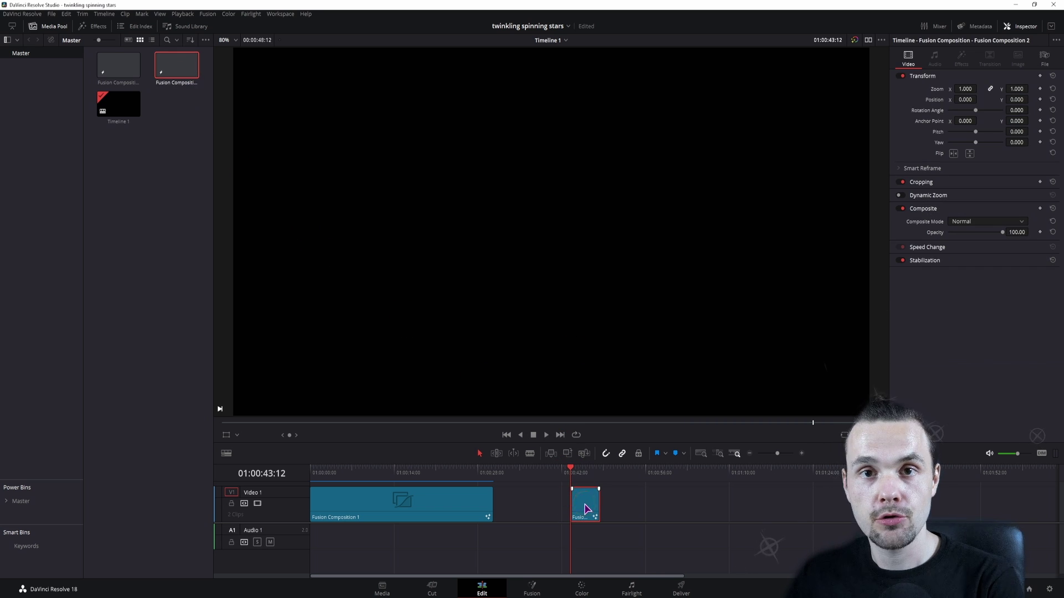
{"action": "left_click_drag", "start_coordinate": [599, 507], "coordinate": [668, 503]}
{"action": "left_click", "coordinate": [606, 502]}
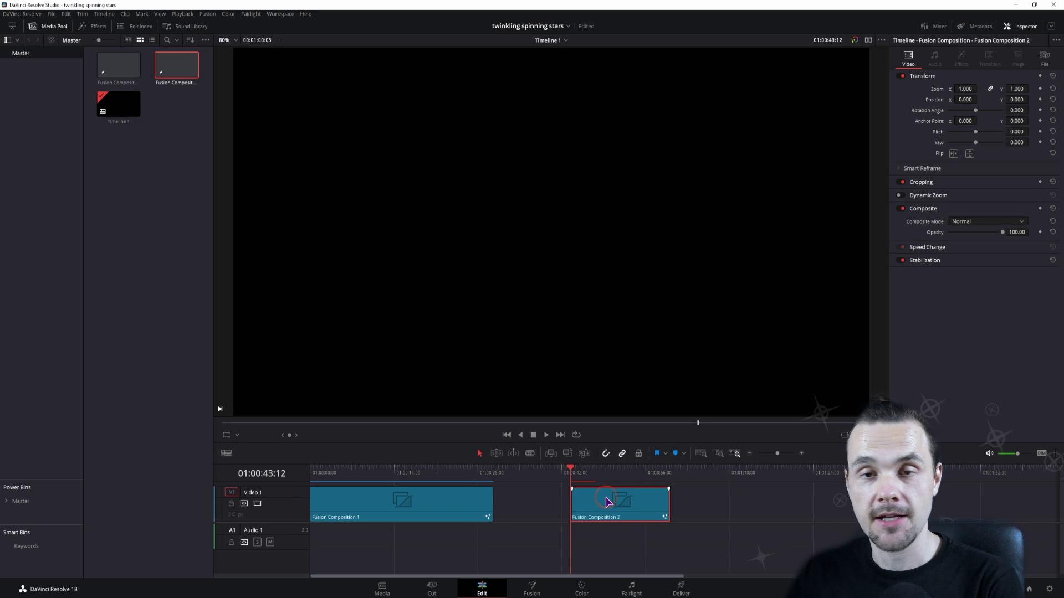
{"action": "left_click", "coordinate": [537, 592]}
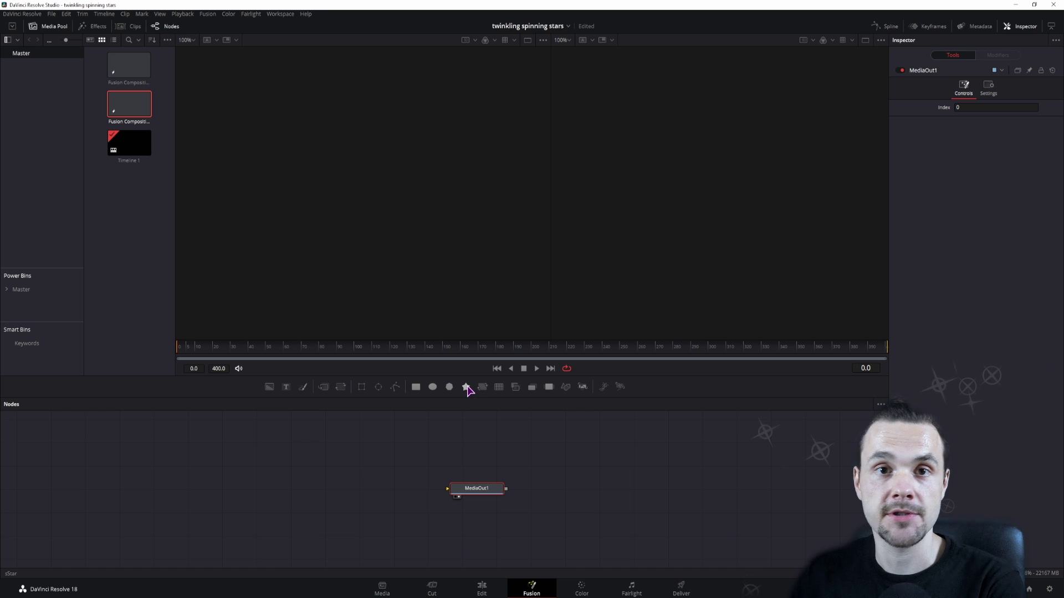
- Switch the Fusion toolbar from the Default layout to the Shape tool set
{"action": "right_click", "coordinate": [659, 391]}
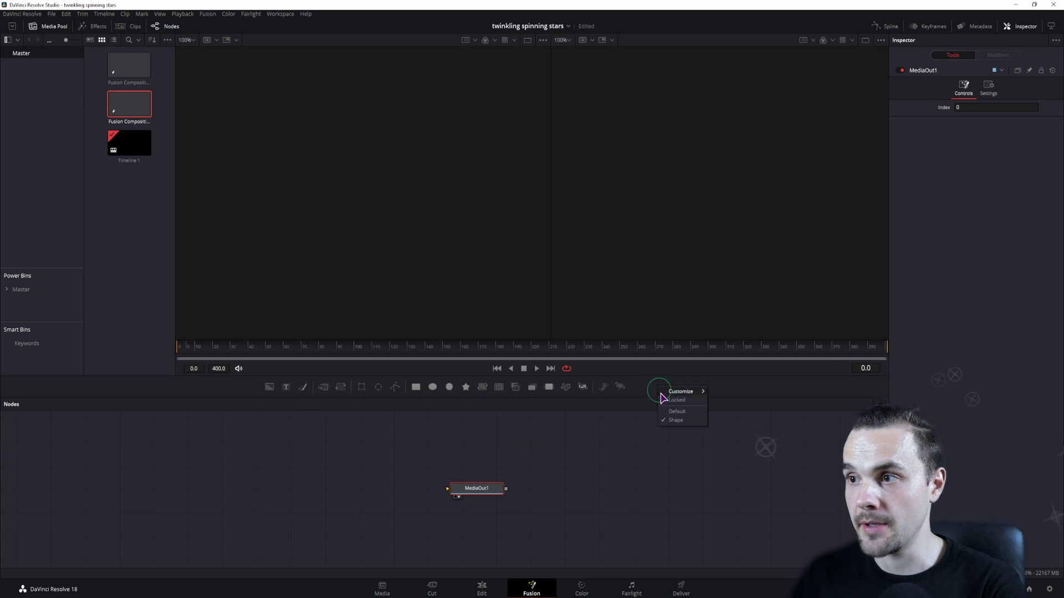
{"action": "left_click", "coordinate": [677, 412]}
{"action": "right_click", "coordinate": [706, 393]}
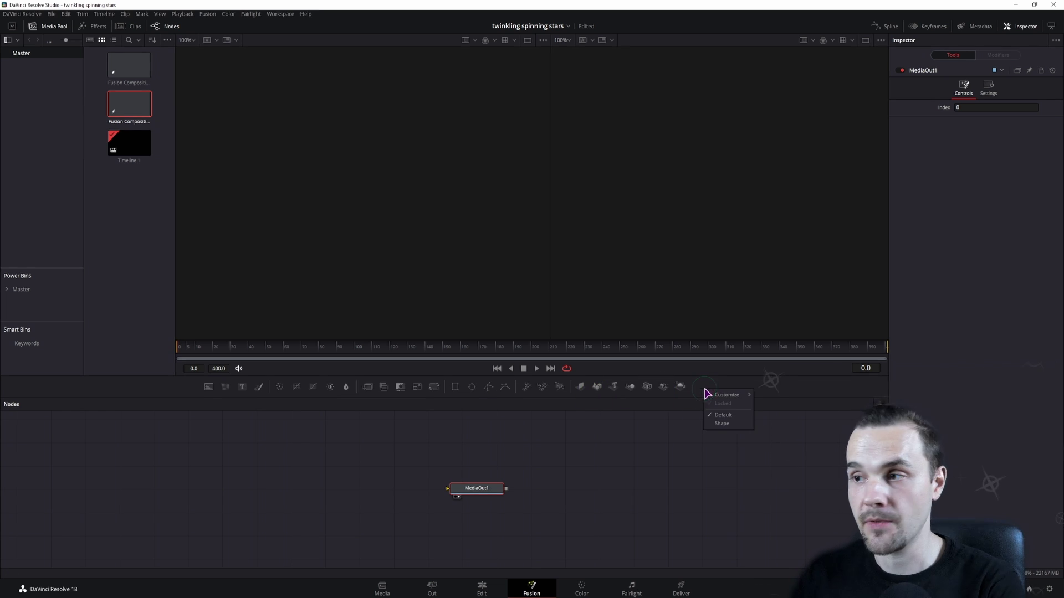
{"action": "left_click", "coordinate": [722, 424]}
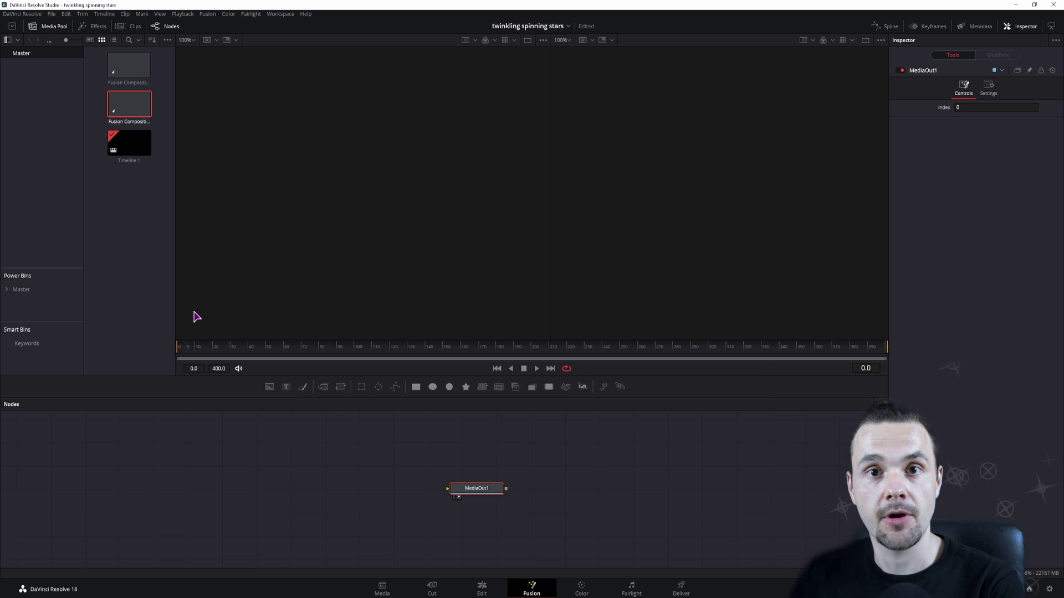
- Browse the Shape tools under Effects > Tools, then hide the Effects library
{"action": "left_click", "coordinate": [98, 27]}
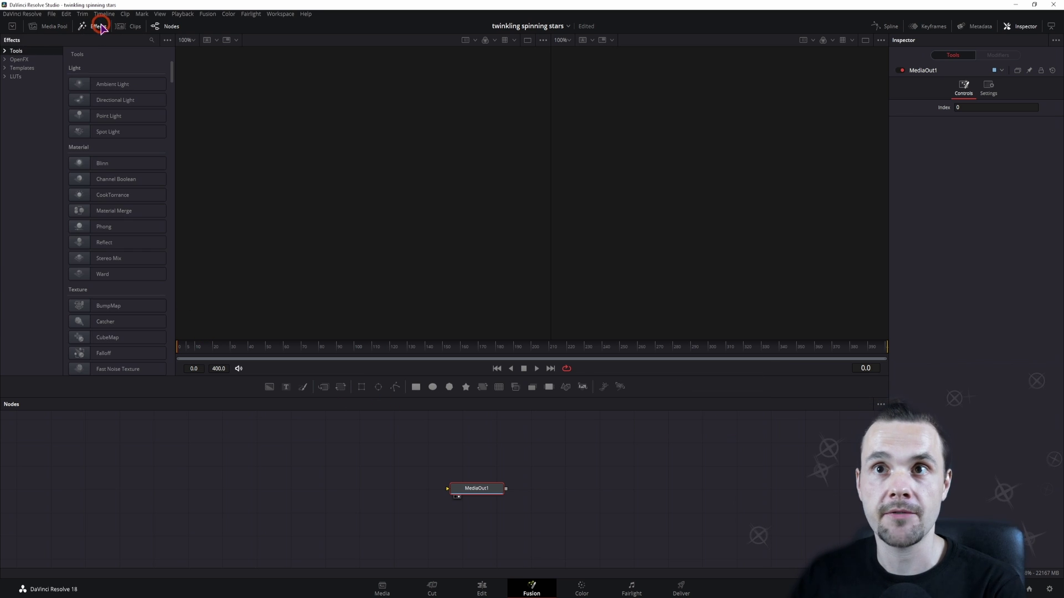
{"action": "left_click", "coordinate": [4, 51]}
{"action": "left_click", "coordinate": [26, 257]}
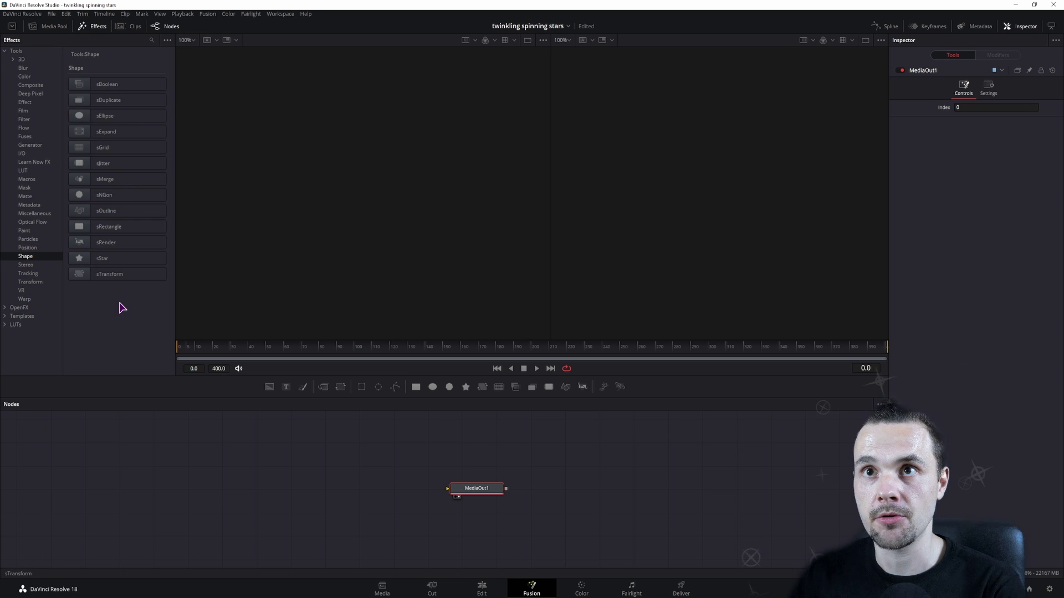
{"action": "left_click", "coordinate": [99, 26]}
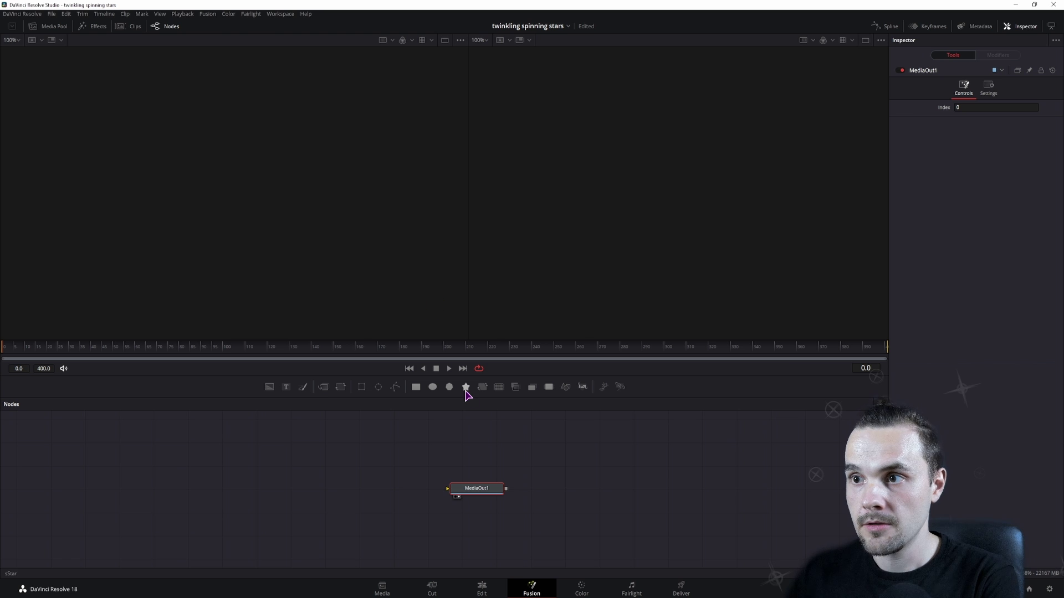
- Add an sStar1 node feeding a new sRender1, and view the render in the left viewer
{"action": "left_click_drag", "start_coordinate": [465, 390], "coordinate": [170, 476]}
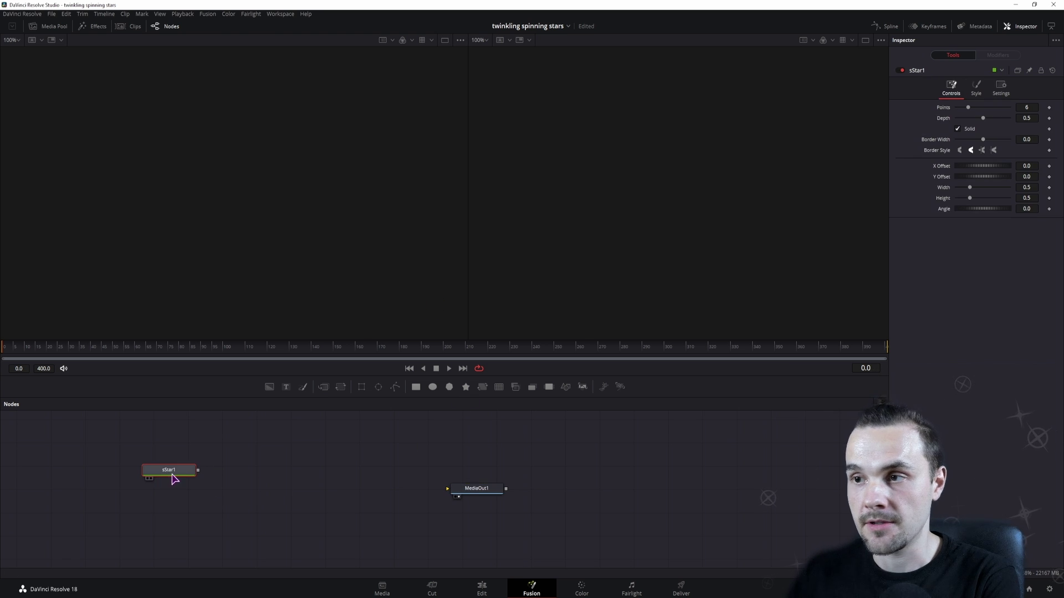
{"action": "left_click_drag", "start_coordinate": [261, 475], "coordinate": [453, 497]}
{"action": "left_click", "coordinate": [238, 481]}
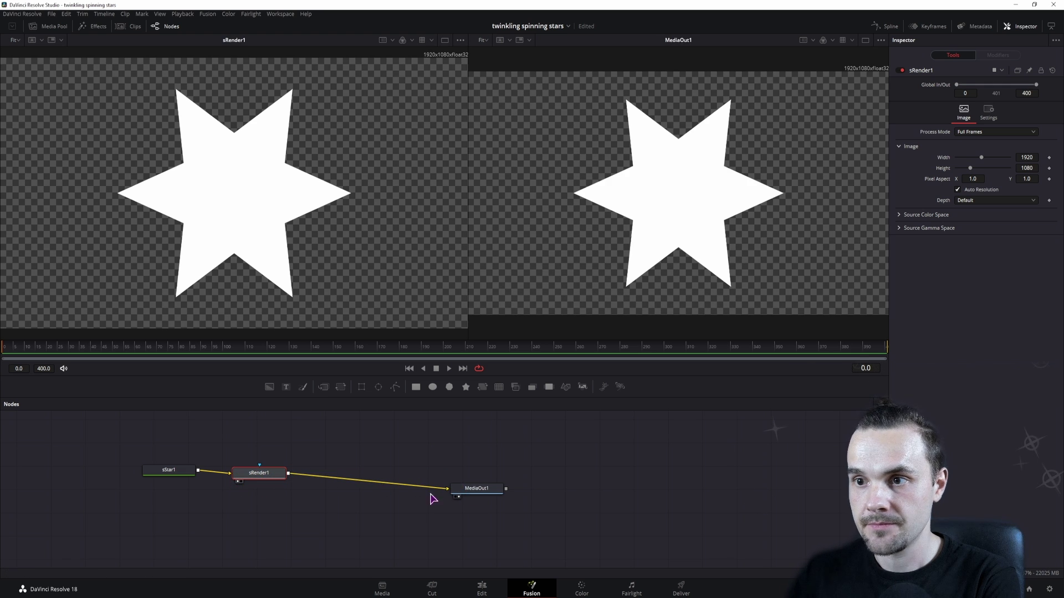
{"action": "left_click", "coordinate": [180, 474]}
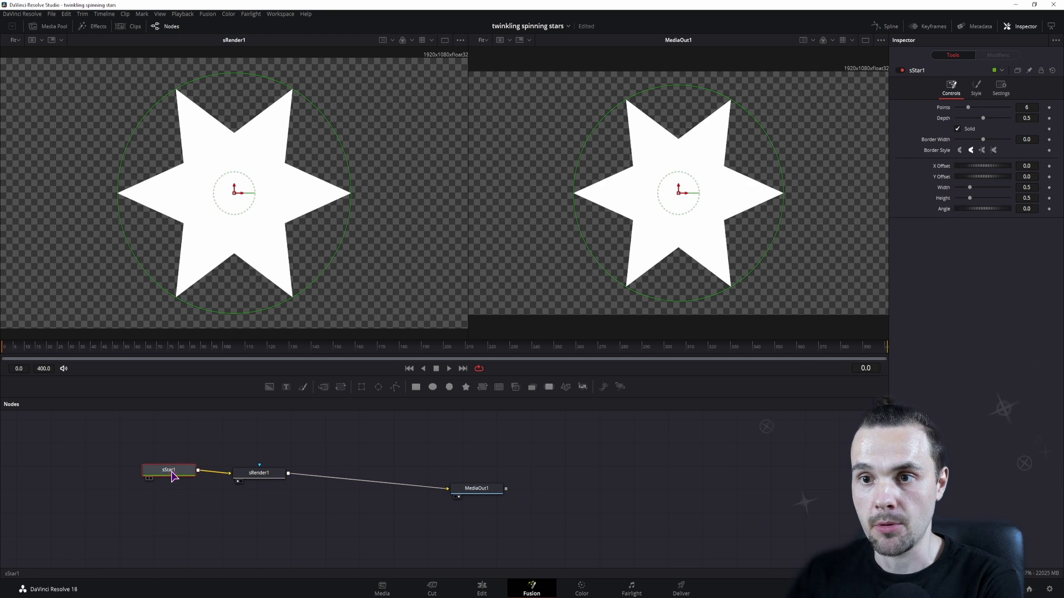
{"action": "left_click_drag", "start_coordinate": [171, 475], "coordinate": [159, 480]}
{"action": "left_click", "coordinate": [256, 474]}
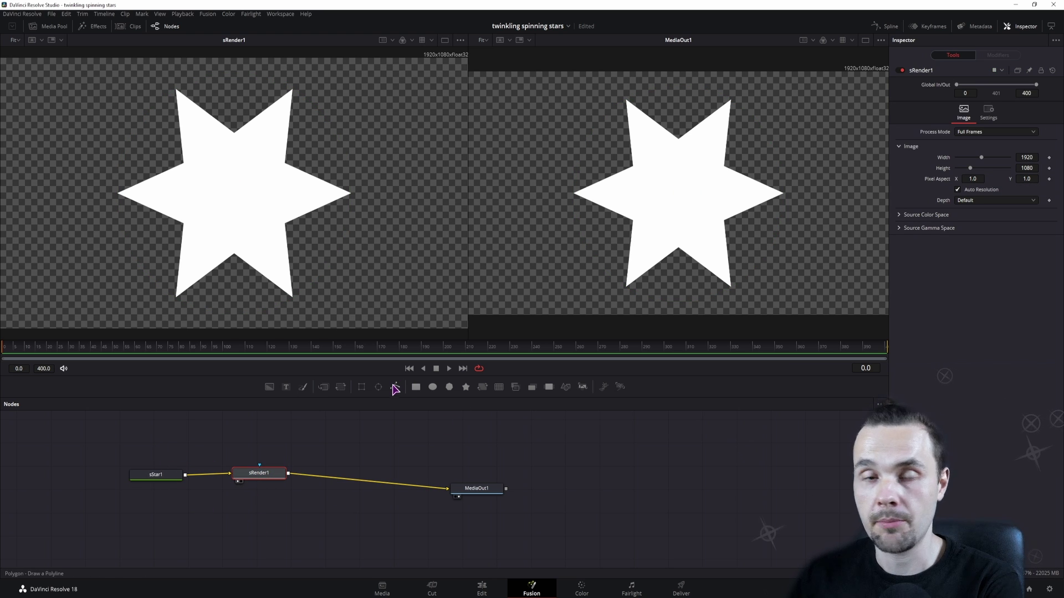
- Reshape sStar1 into a four-point star with thinner border and Angle -4
{"action": "left_click", "coordinate": [177, 474]}
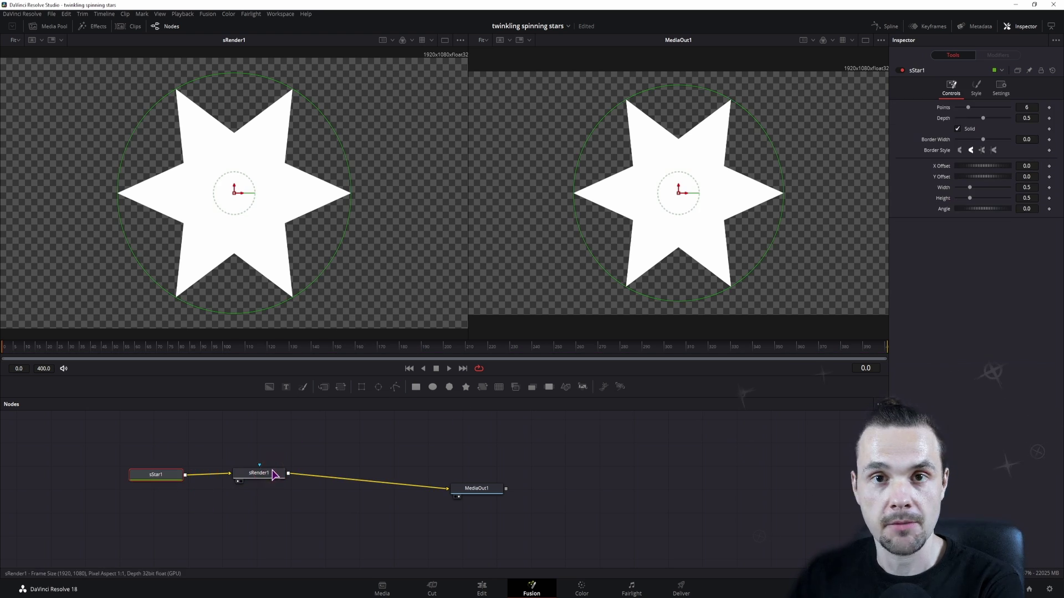
{"action": "left_click_drag", "start_coordinate": [164, 479], "coordinate": [166, 479]}
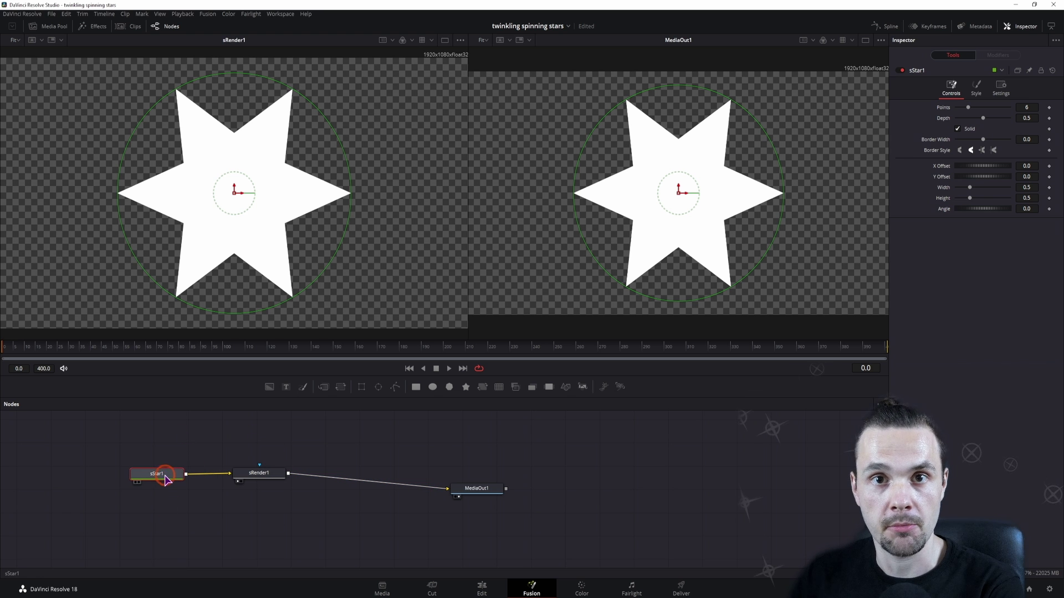
{"action": "mouse_move", "coordinate": [968, 107]}
{"action": "left_mouse_down"}
{"action": "mouse_move", "coordinate": [976, 118]}
{"action": "mouse_move", "coordinate": [964, 121]}
{"action": "left_mouse_up"}
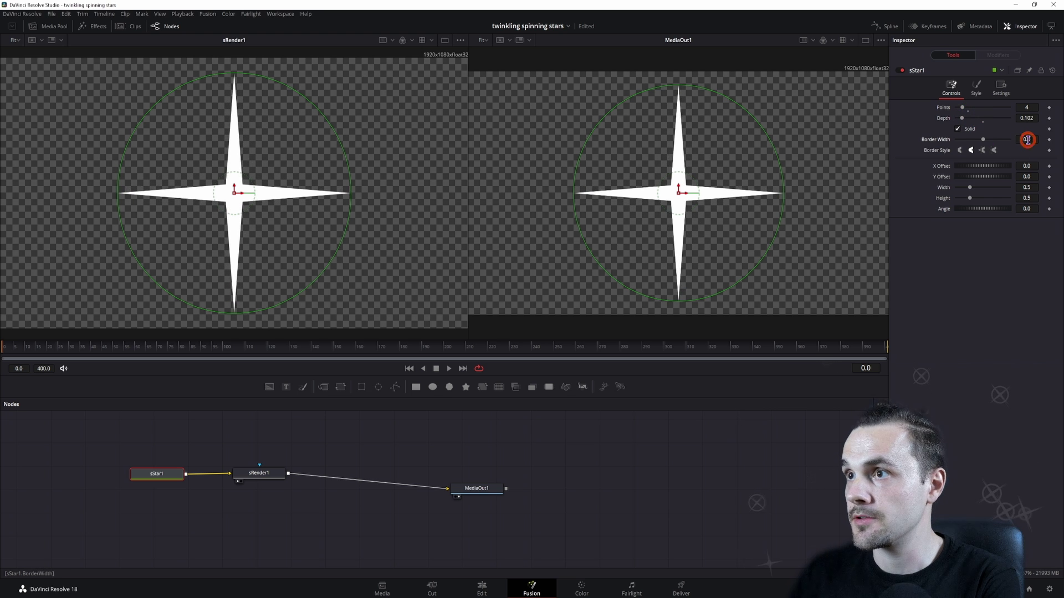
{"action": "left_click_drag", "start_coordinate": [1027, 139], "coordinate": [1028, 140]}
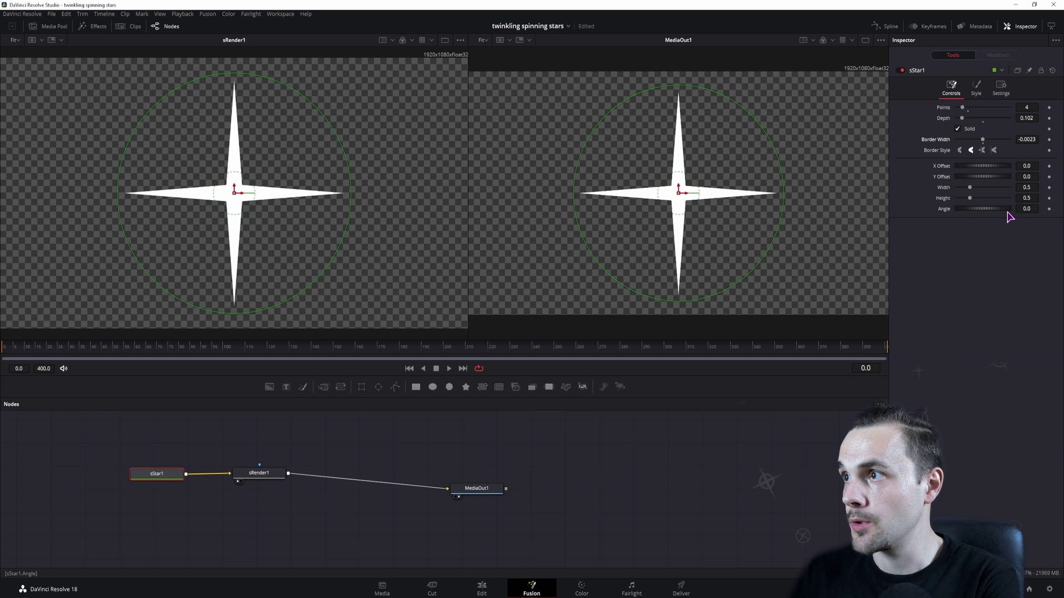
{"action": "left_click_drag", "start_coordinate": [1032, 209], "coordinate": [1030, 208]}
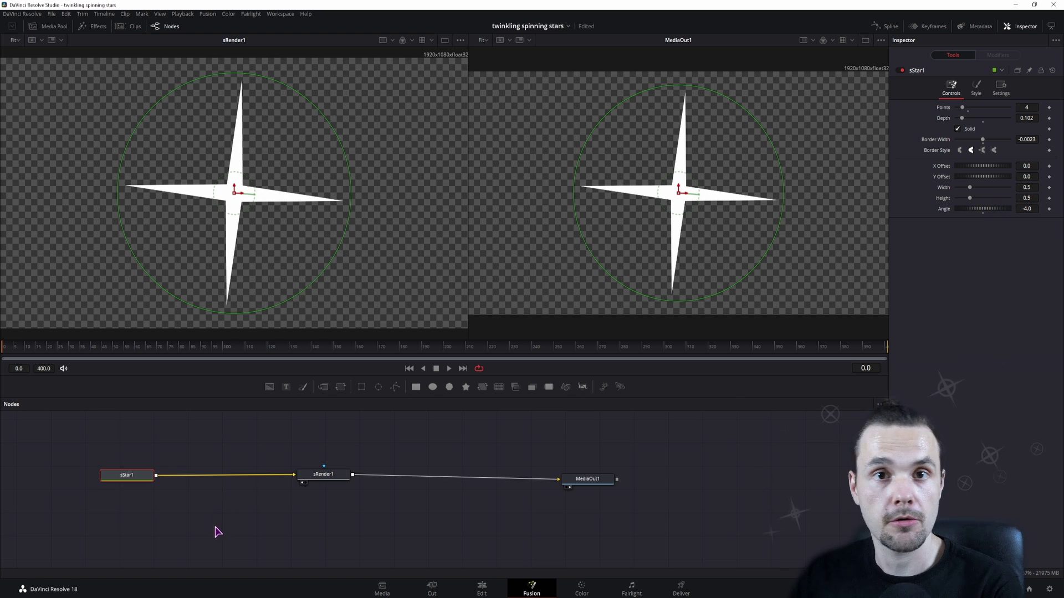
{"action": "left_click", "coordinate": [221, 519]}
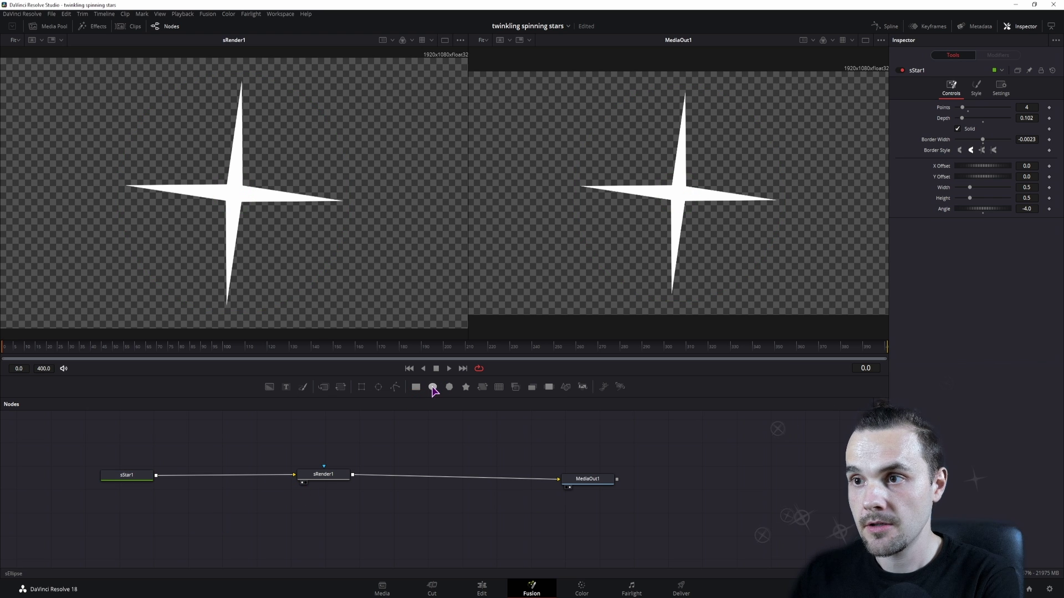
- Merge a new sEllipse1 over the star via sMerge1 as a hollow ring with 0.02 border width
{"action": "left_click_drag", "start_coordinate": [214, 445], "coordinate": [160, 480]}
{"action": "left_click", "coordinate": [220, 446]}
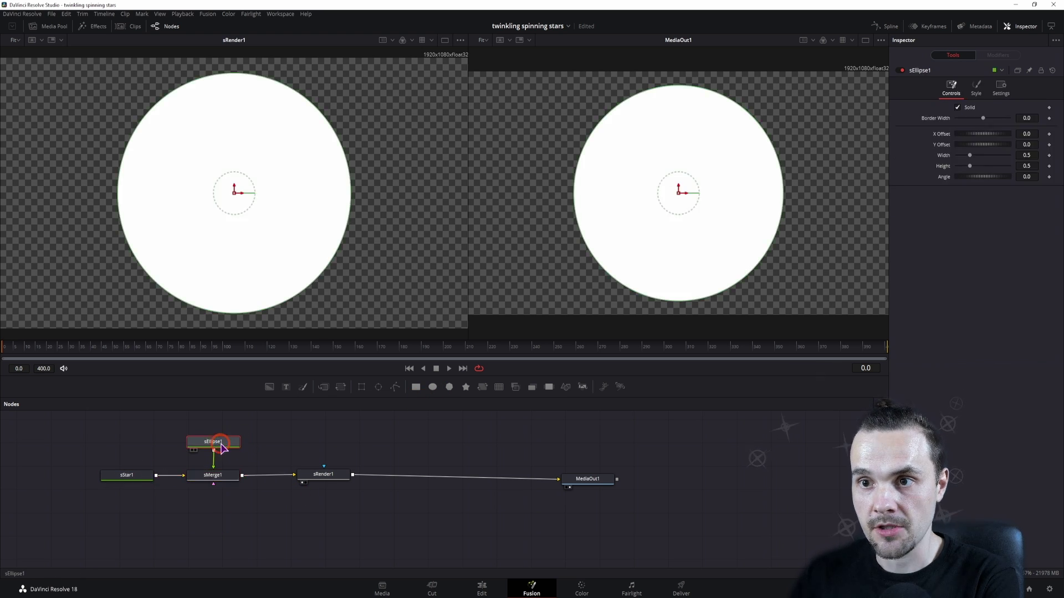
{"action": "left_click_drag", "start_coordinate": [214, 442], "coordinate": [214, 442]}
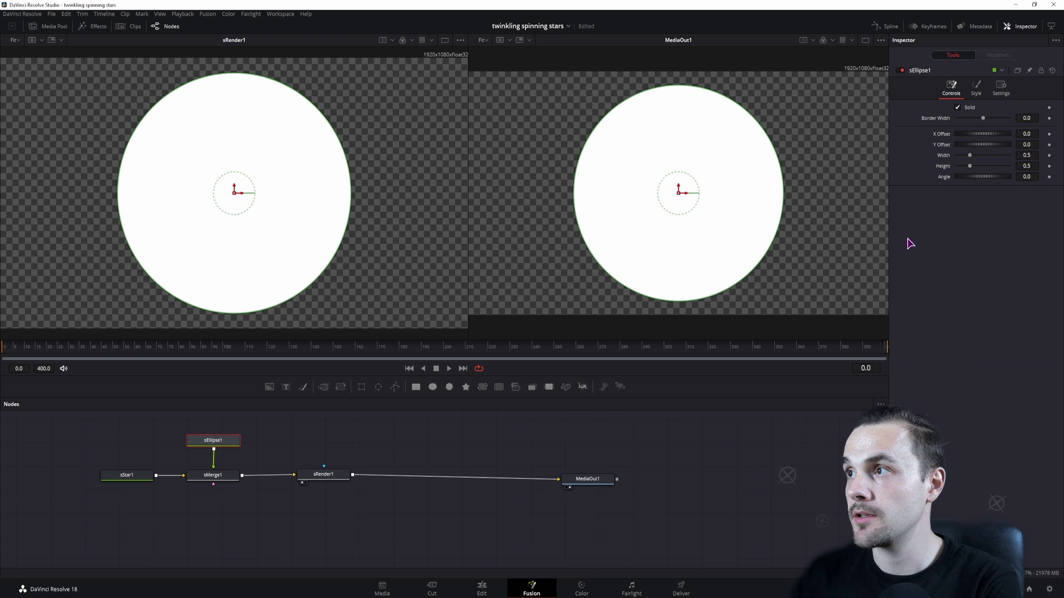
{"action": "left_click", "coordinate": [957, 107]}
{"action": "left_click", "coordinate": [1031, 118]}
{"action": "scroll", "coordinate": [1030, 118], "scroll_direction": "up", "scroll_amount": 2}
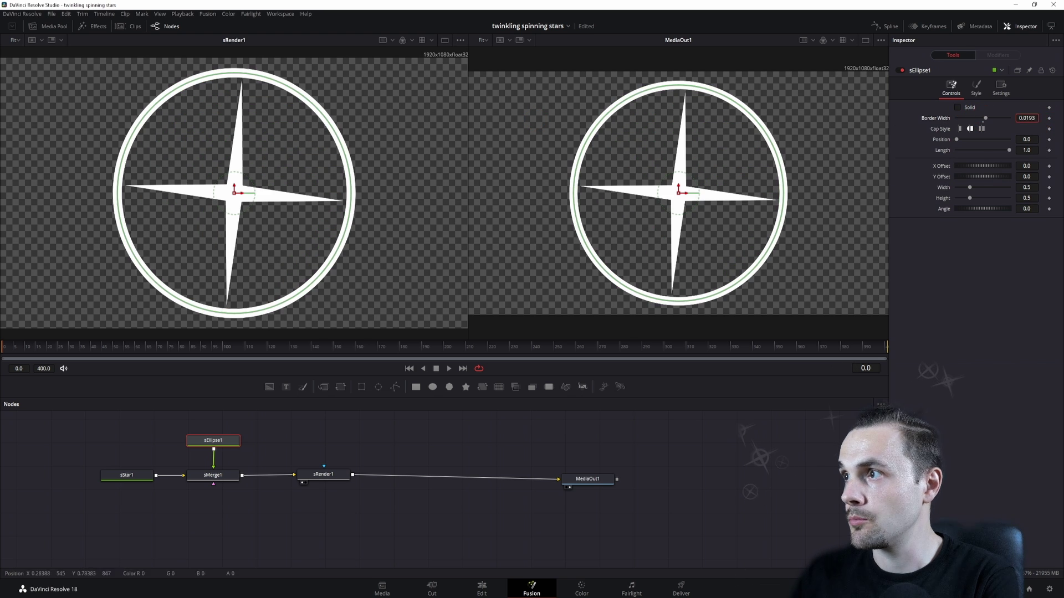
{"action": "key", "text": "BackSpace"}
{"action": "key", "text": "BackSpace"}
{"action": "key", "text": "BackSpace"}
{"action": "type", "text": "2"}
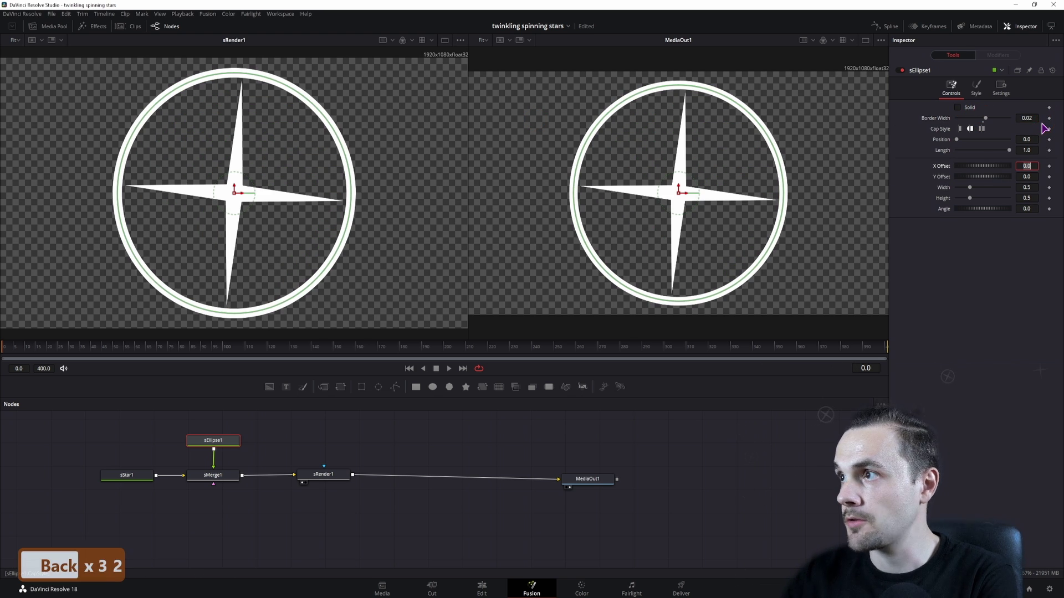
{"action": "key", "text": "Tab"}
- Link the ellipse's Width to its Height with an expression
{"action": "left_click_drag", "start_coordinate": [123, 354], "coordinate": [14, 362]}
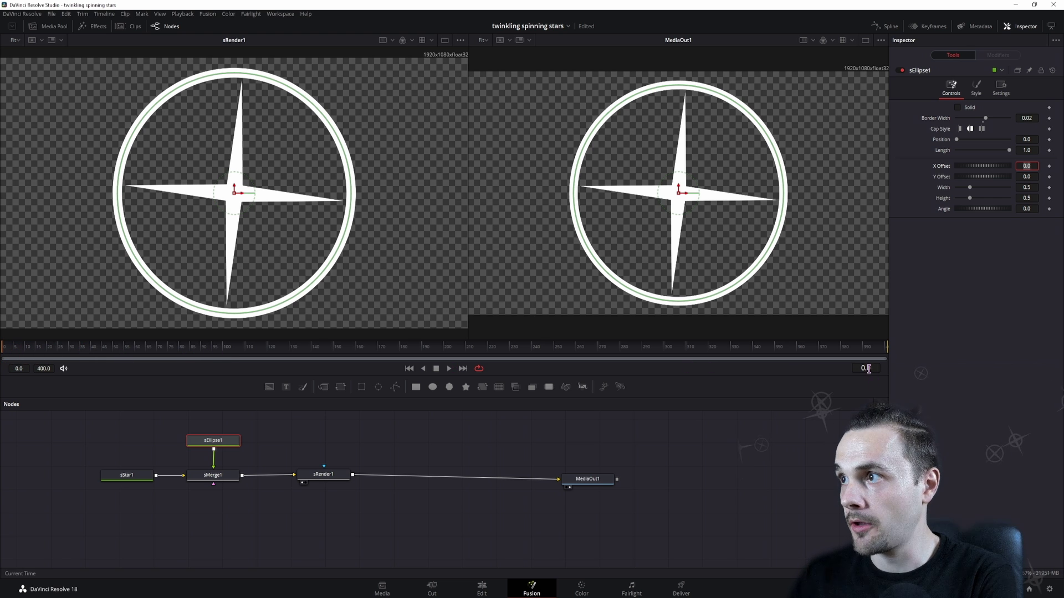
{"action": "left_click", "coordinate": [1034, 186]}
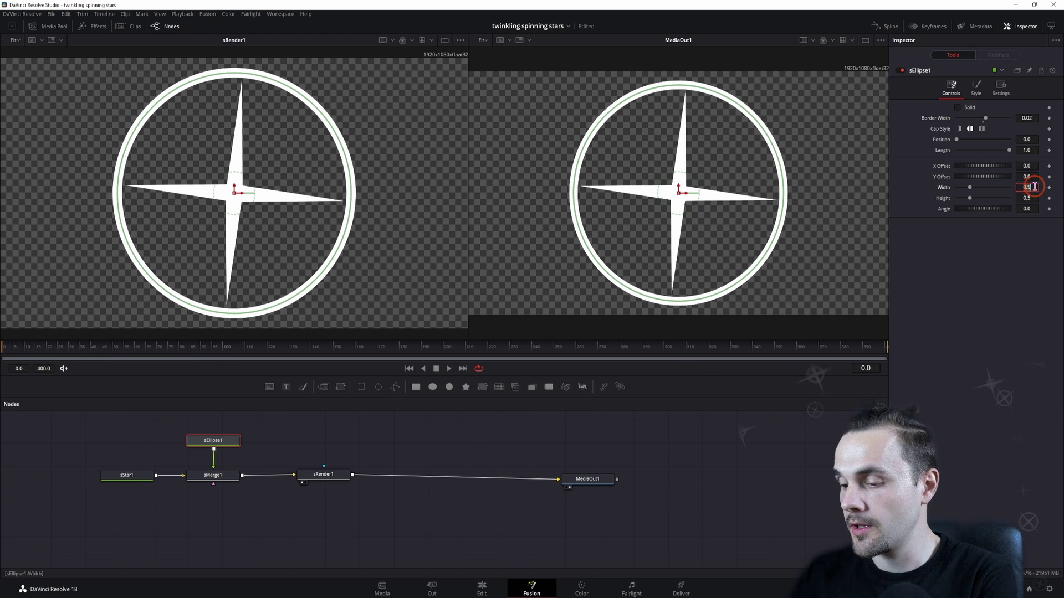
{"action": "type", "text": "="}
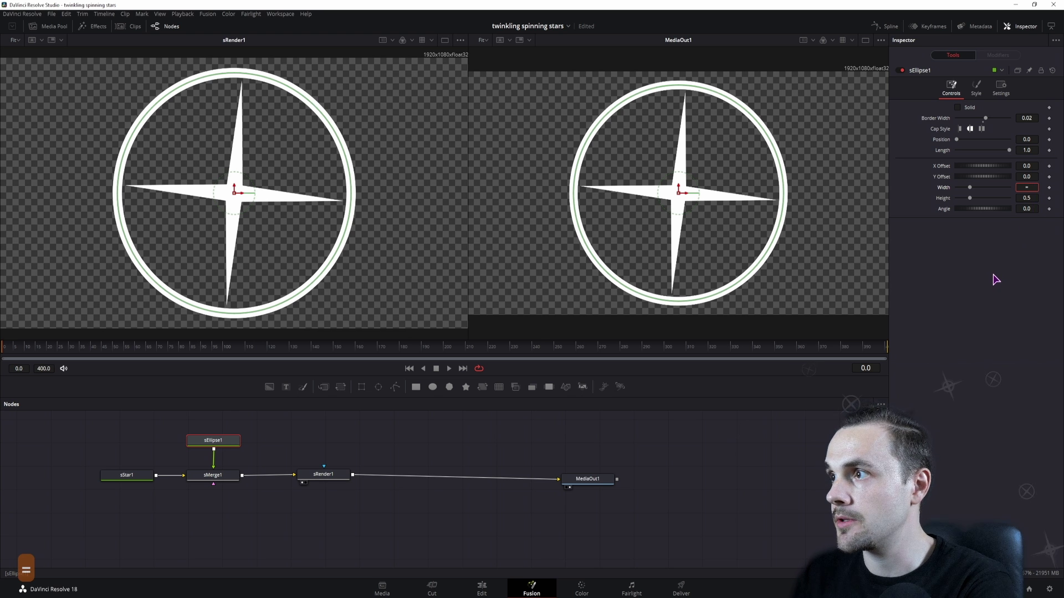
{"action": "key", "text": "Return"}
{"action": "mouse_move", "coordinate": [957, 198]}
{"action": "left_mouse_down"}
{"action": "mouse_move", "coordinate": [944, 215]}
{"action": "mouse_move", "coordinate": [970, 209]}
{"action": "mouse_move", "coordinate": [957, 208]}
{"action": "left_mouse_up"}
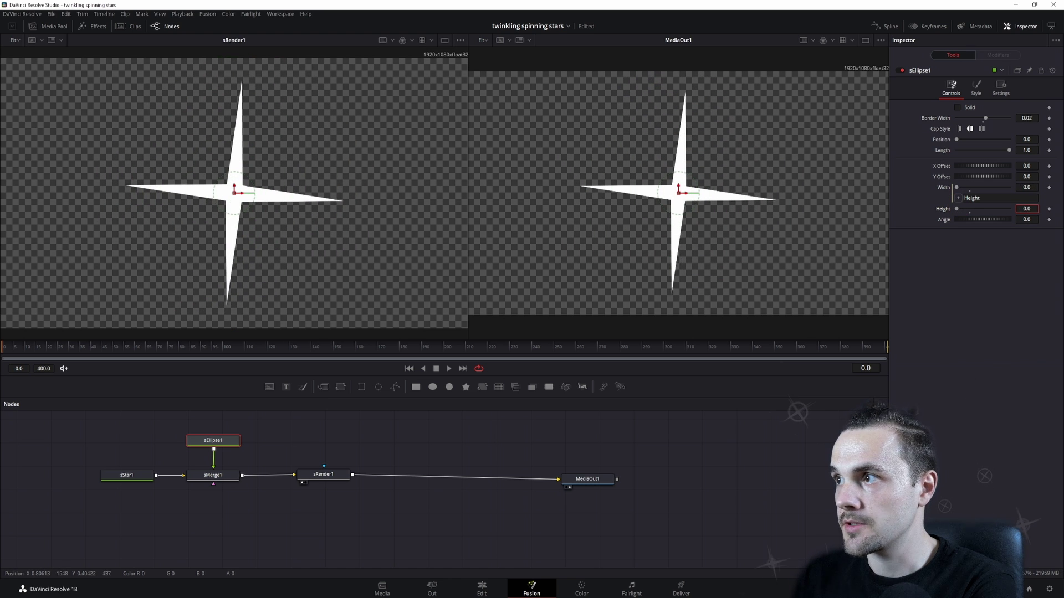
- Keyframe the ring's Height at 0 on frame 0 and raise it to 0.5 at frame 15
{"action": "left_click", "coordinate": [1049, 209]}
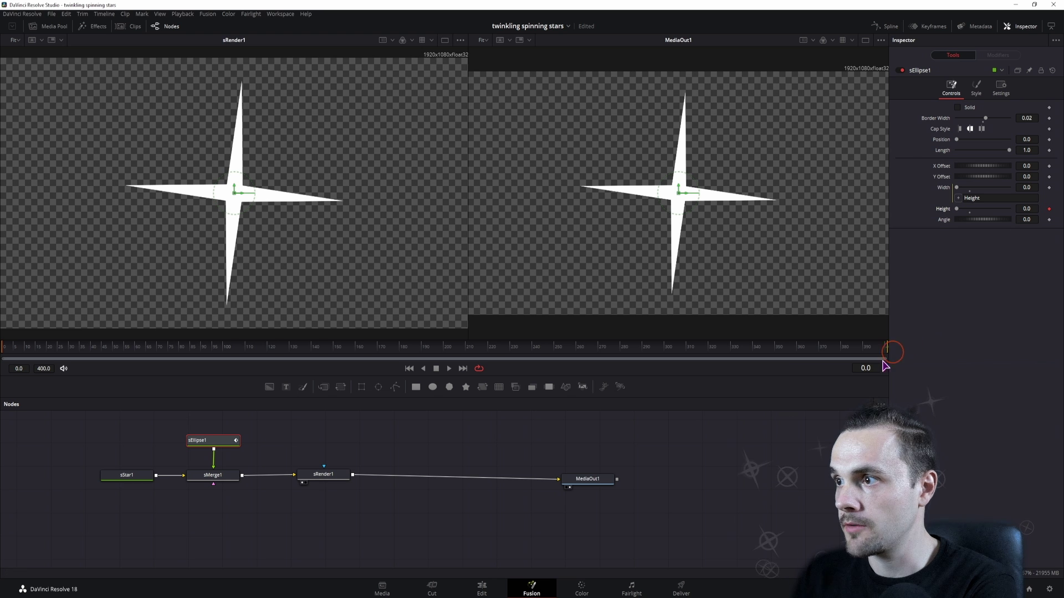
{"action": "left_click_drag", "start_coordinate": [89, 348], "coordinate": [32, 349]}
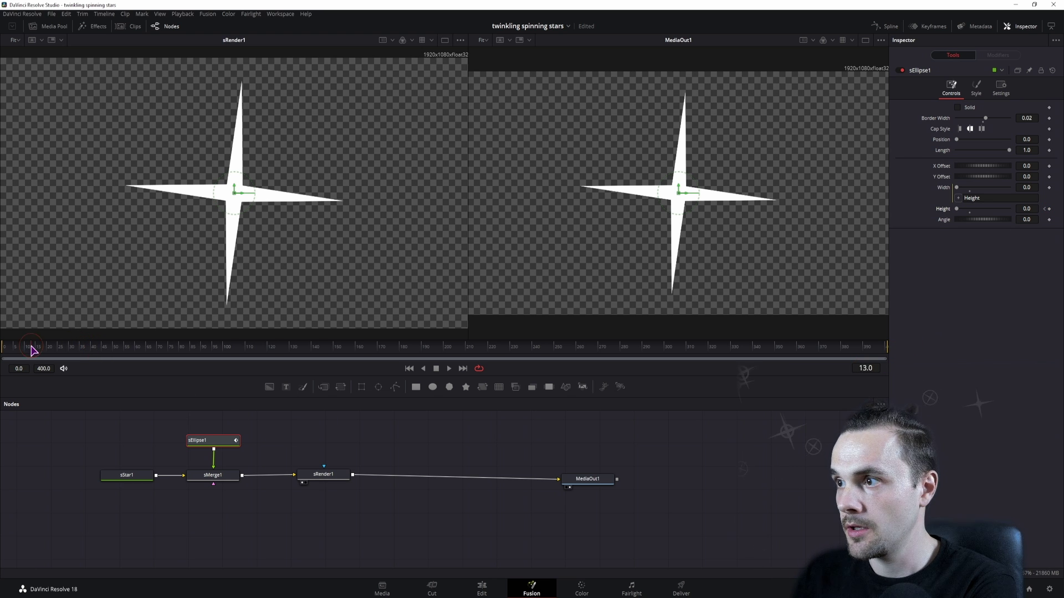
{"action": "left_click", "coordinate": [971, 210]}
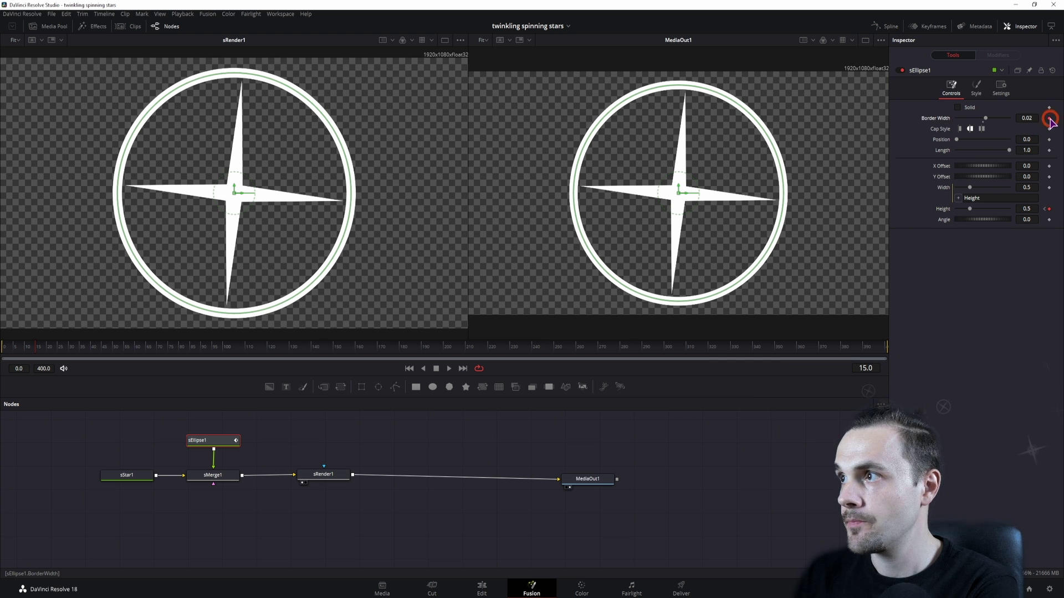
- Keyframe the ring's Border Width at 0.02, thin it to 0 at frame 30, and play back
{"action": "left_click", "coordinate": [1049, 119]}
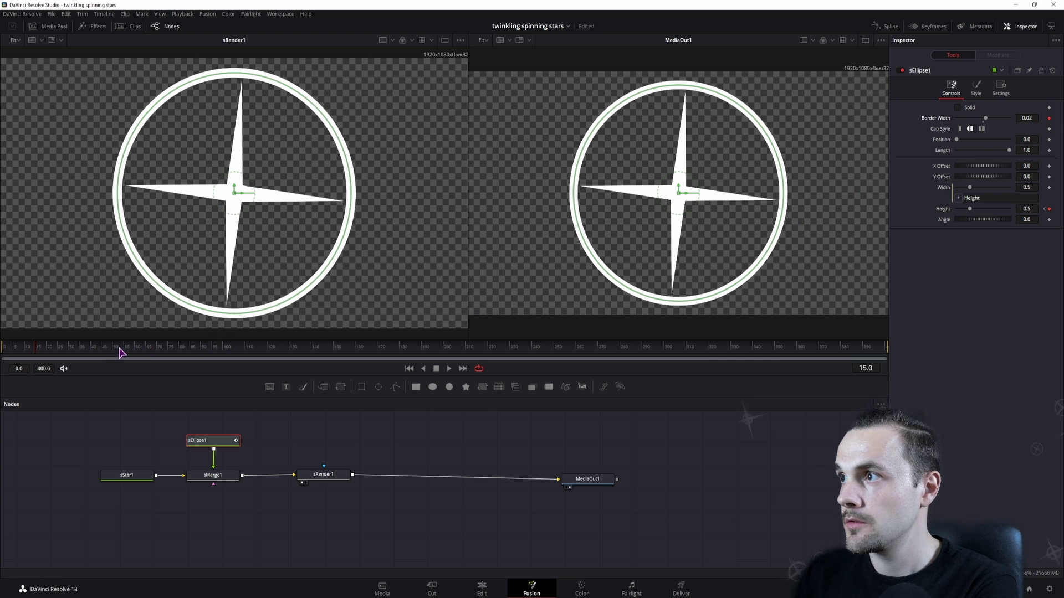
{"action": "left_click_drag", "start_coordinate": [128, 352], "coordinate": [103, 353]}
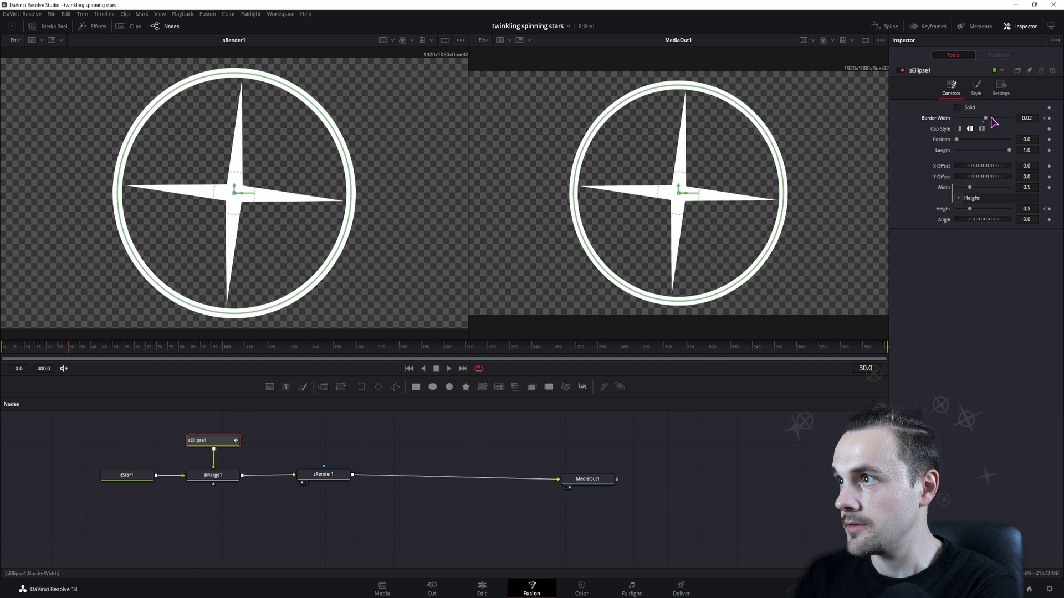
{"action": "left_click_drag", "start_coordinate": [985, 119], "coordinate": [982, 119]}
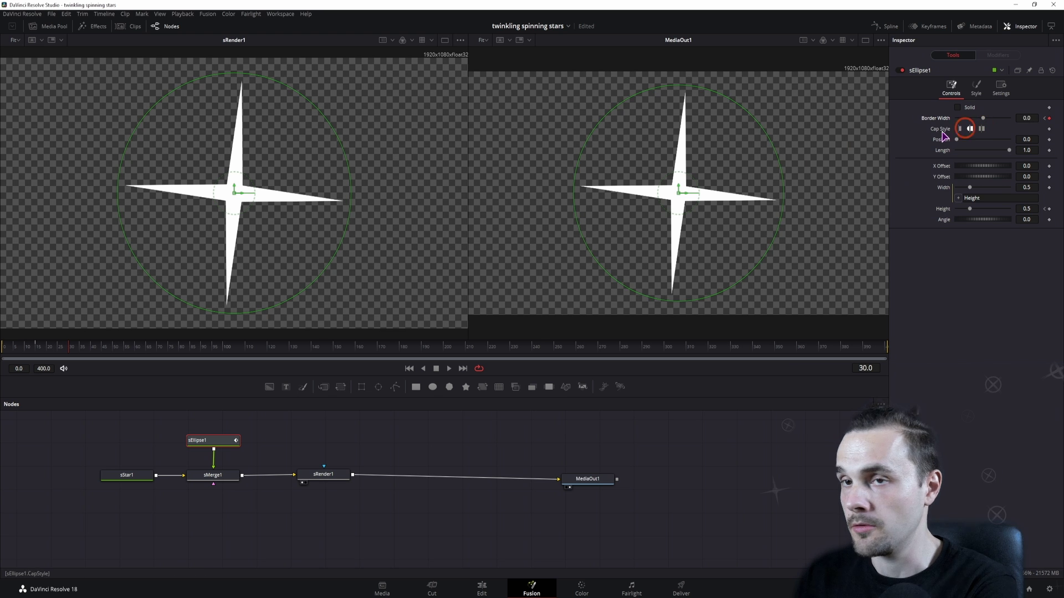
{"action": "left_click_drag", "start_coordinate": [87, 354], "coordinate": [17, 360]}
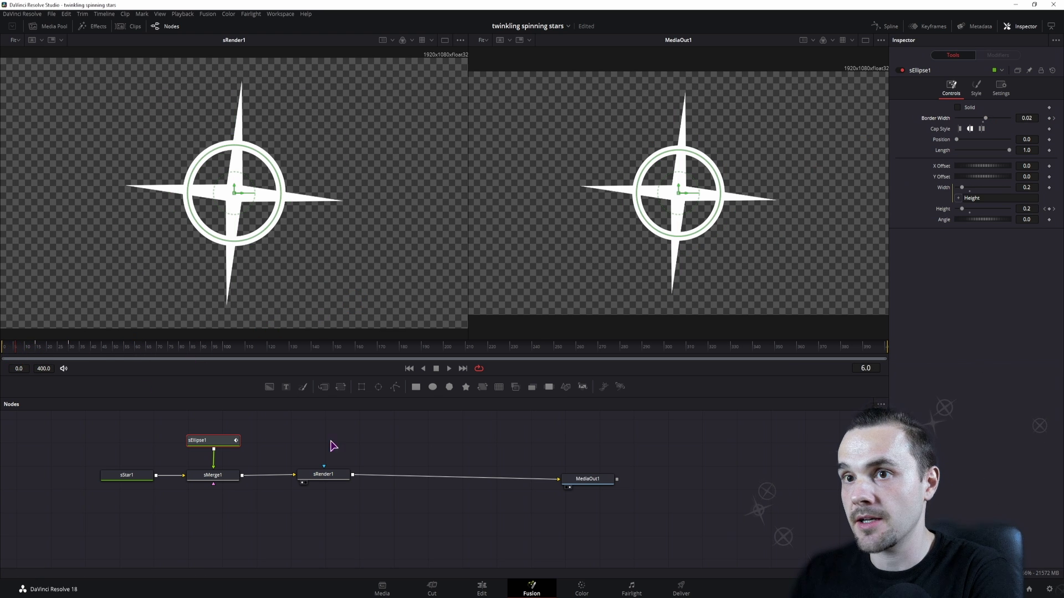
{"action": "key", "text": "space"}
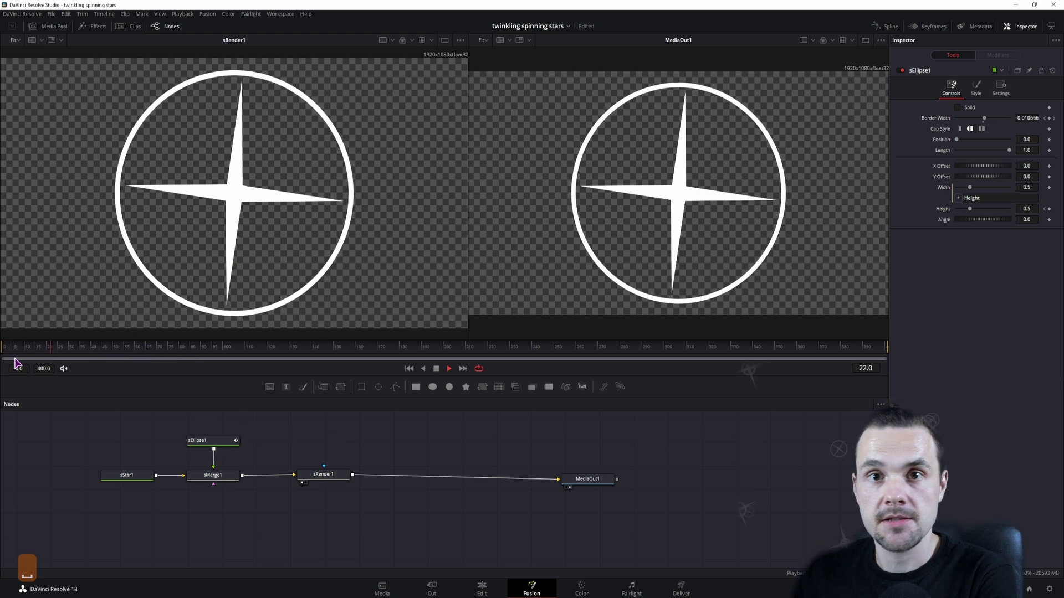
{"action": "key", "text": "space"}
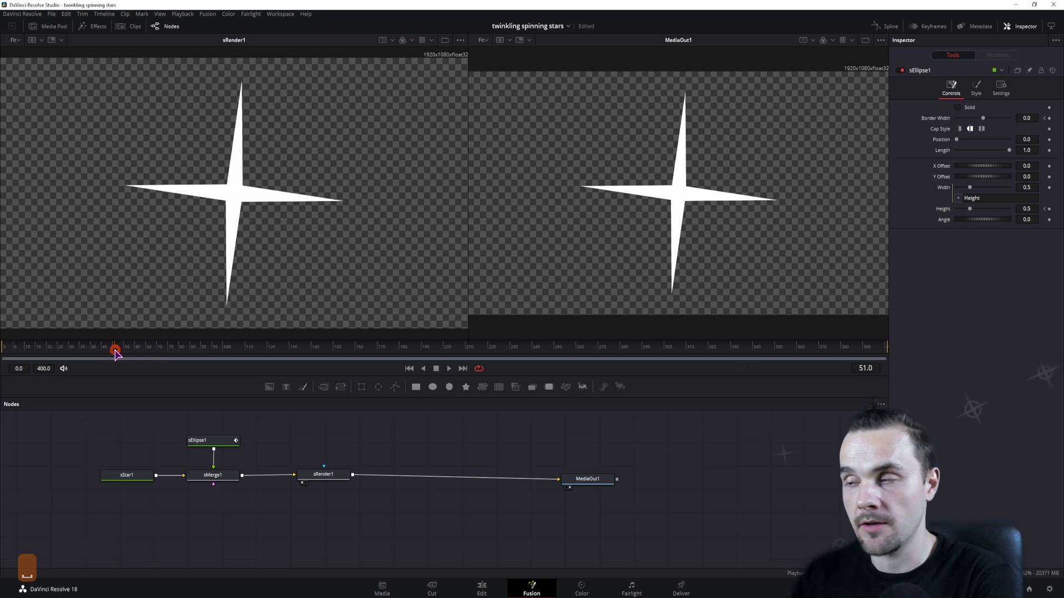
{"action": "left_click_drag", "start_coordinate": [115, 355], "coordinate": [37, 356]}
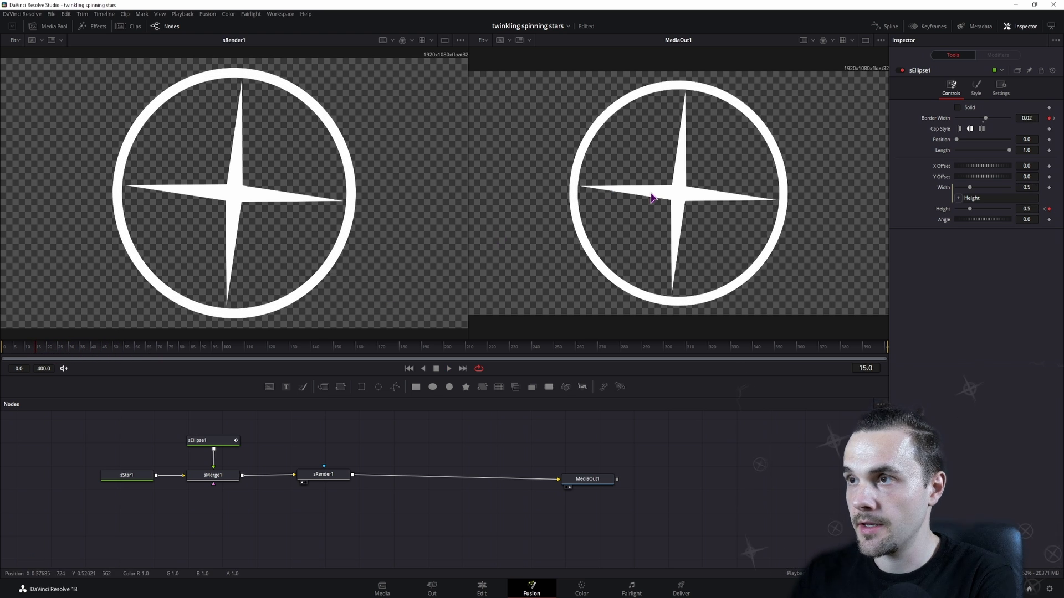
{"action": "left_click", "coordinate": [144, 476]}
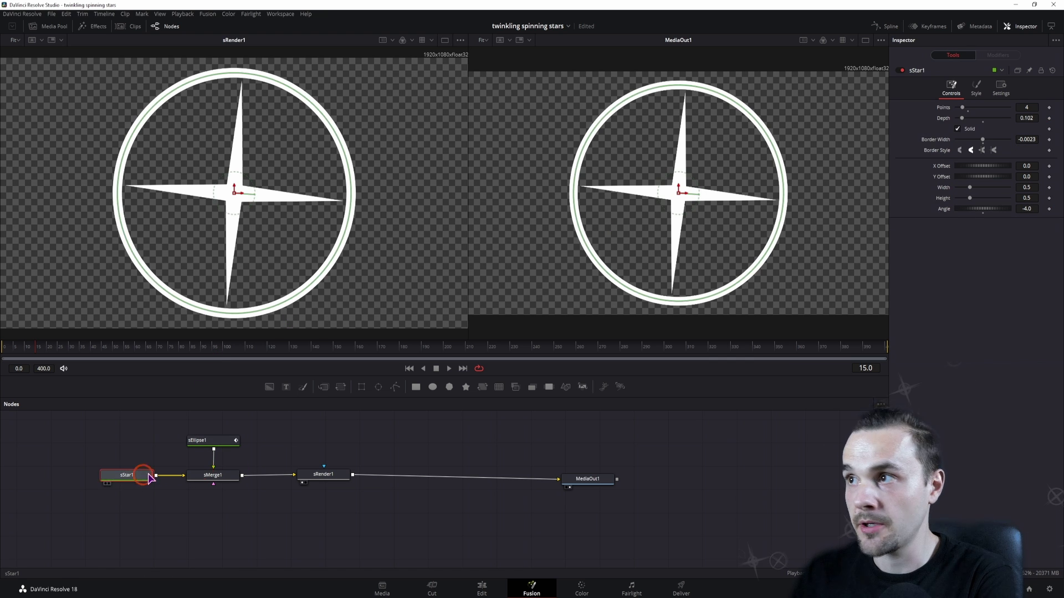
- Link sStar1's Width to its Height with an expression
{"action": "left_click", "coordinate": [1028, 187]}
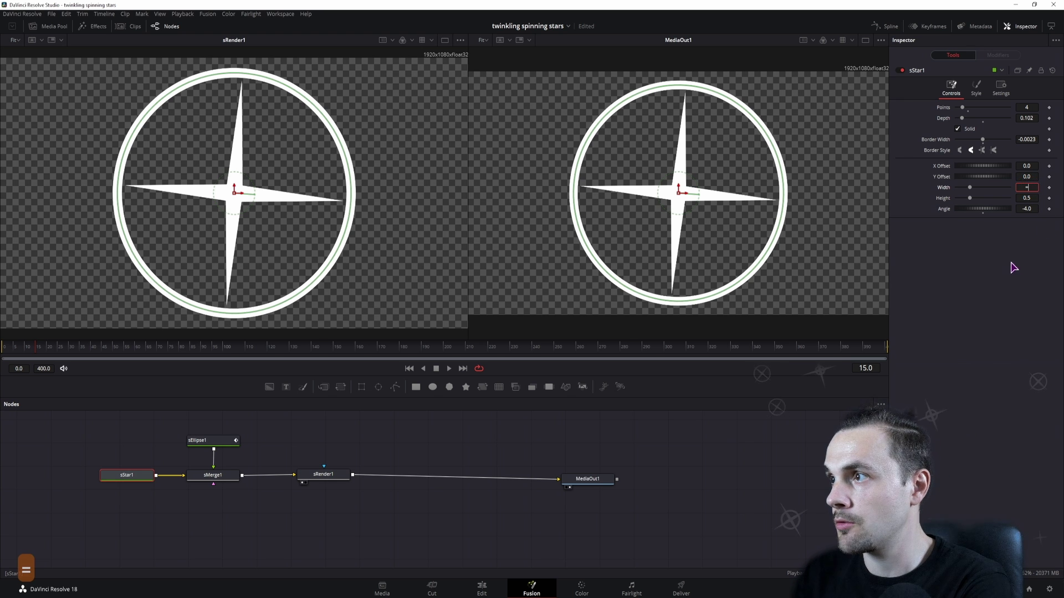
{"action": "type", "text": "="}
{"action": "key", "text": "Return"}
{"action": "left_click_drag", "start_coordinate": [958, 198], "coordinate": [943, 209]}
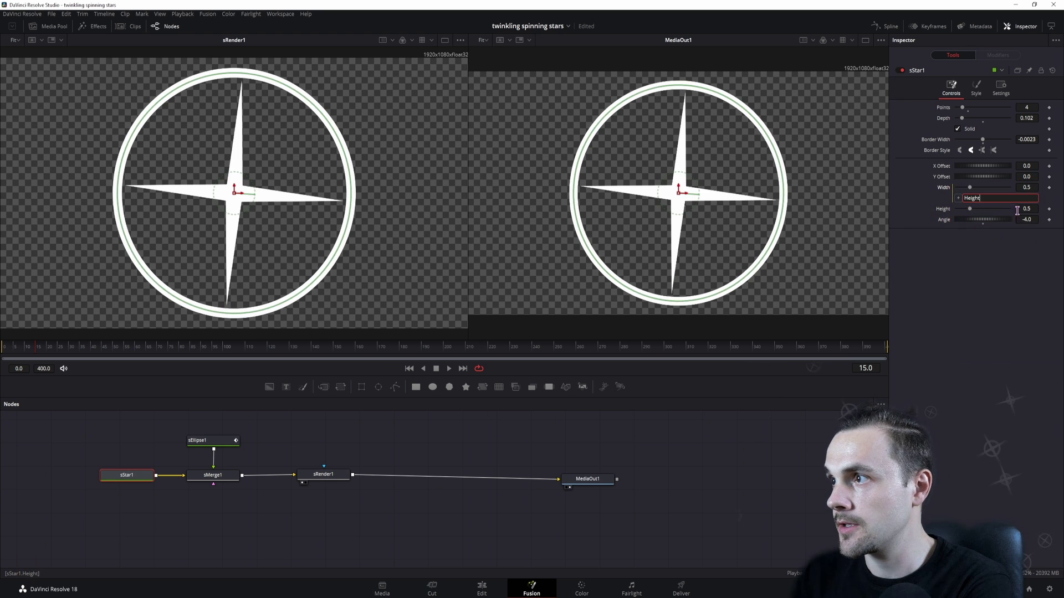
- Keyframe the star's Height at 0.5 on frame 15 and shrink it to 0 at frame 30
{"action": "left_click", "coordinate": [1049, 209]}
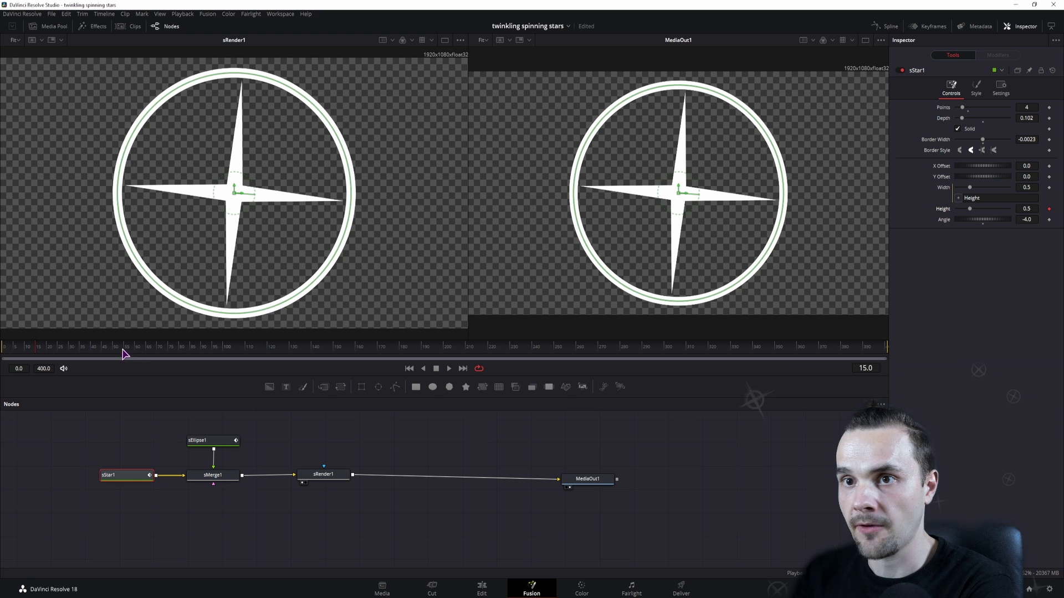
{"action": "left_click_drag", "start_coordinate": [117, 350], "coordinate": [72, 348]}
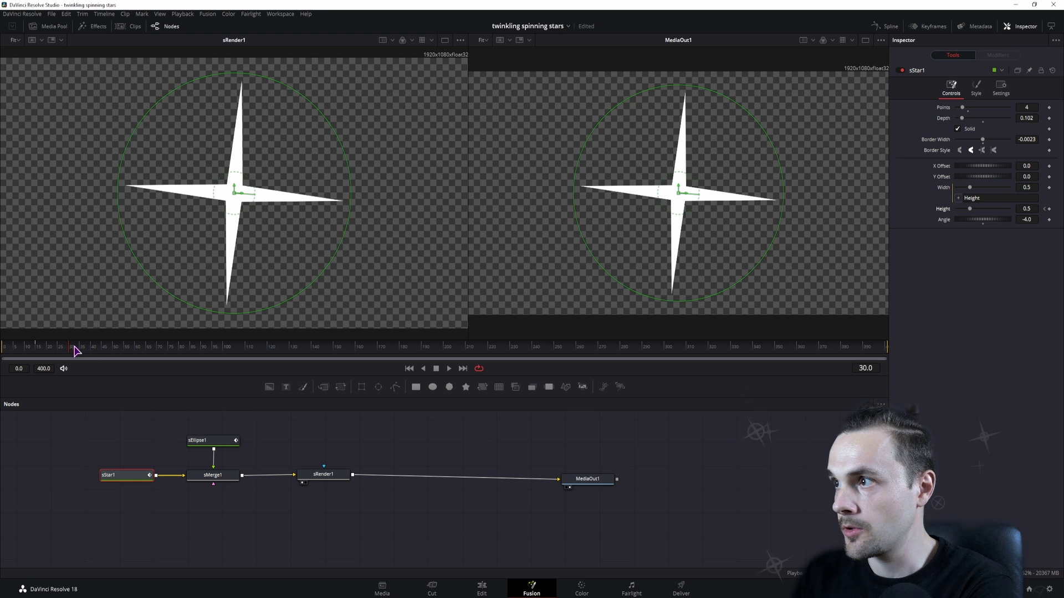
{"action": "left_click_drag", "start_coordinate": [970, 209], "coordinate": [953, 211]}
{"action": "key", "text": "space"}
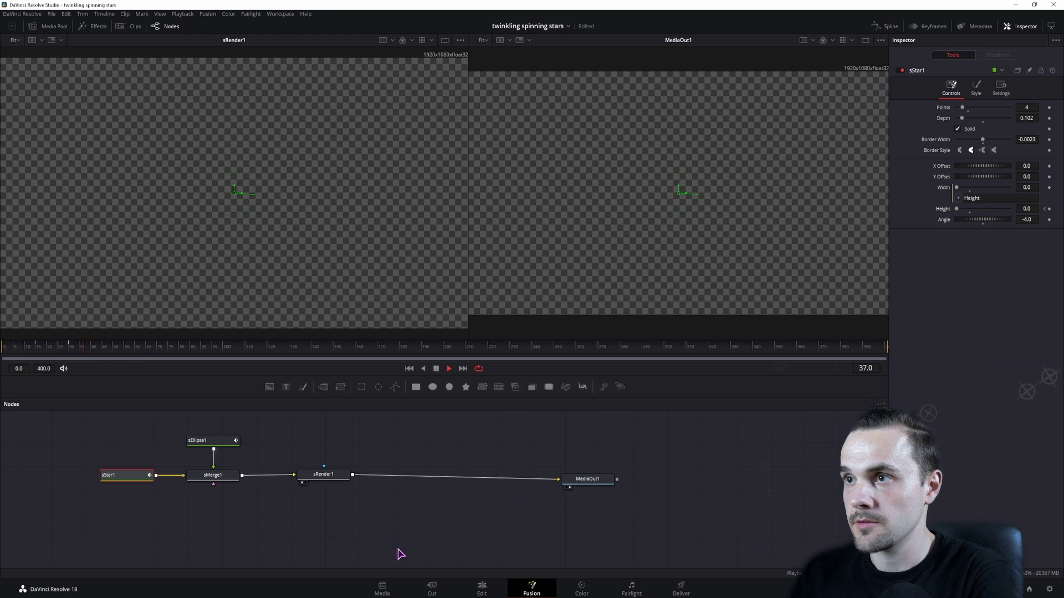
- Move the four star-building nodes left to make room beside MediaOut1
{"action": "key", "text": "space"}
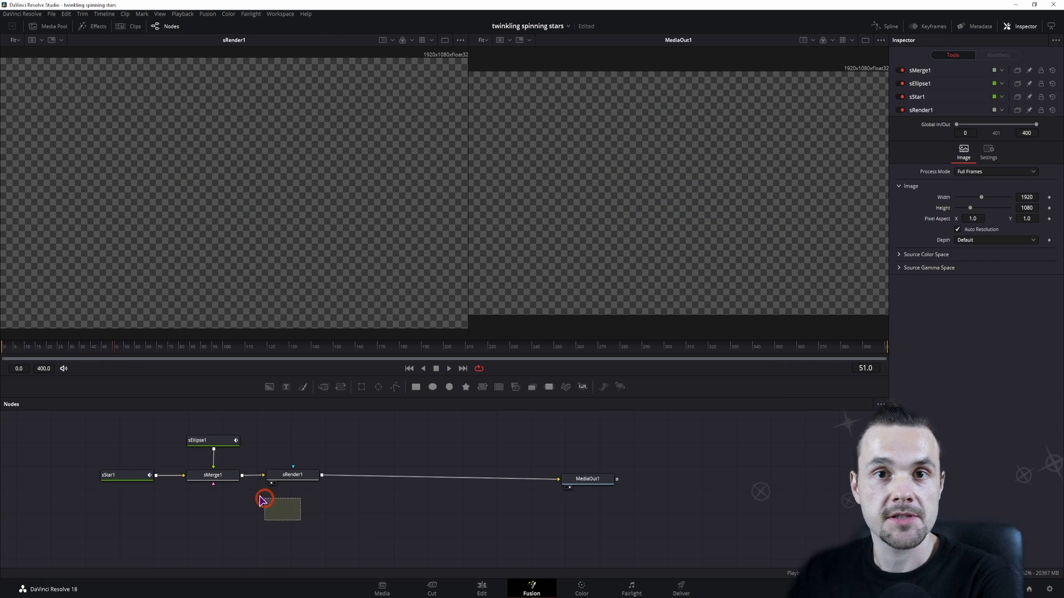
{"action": "left_click_drag", "start_coordinate": [299, 515], "coordinate": [178, 428]}
{"action": "left_click", "coordinate": [133, 437]}
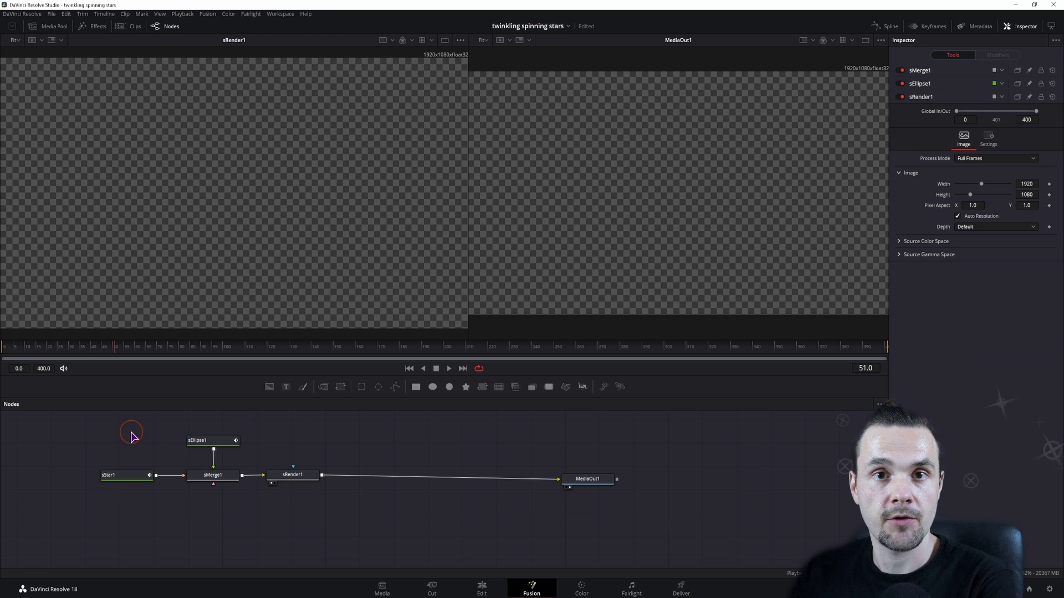
{"action": "left_click_drag", "start_coordinate": [115, 417], "coordinate": [313, 509]}
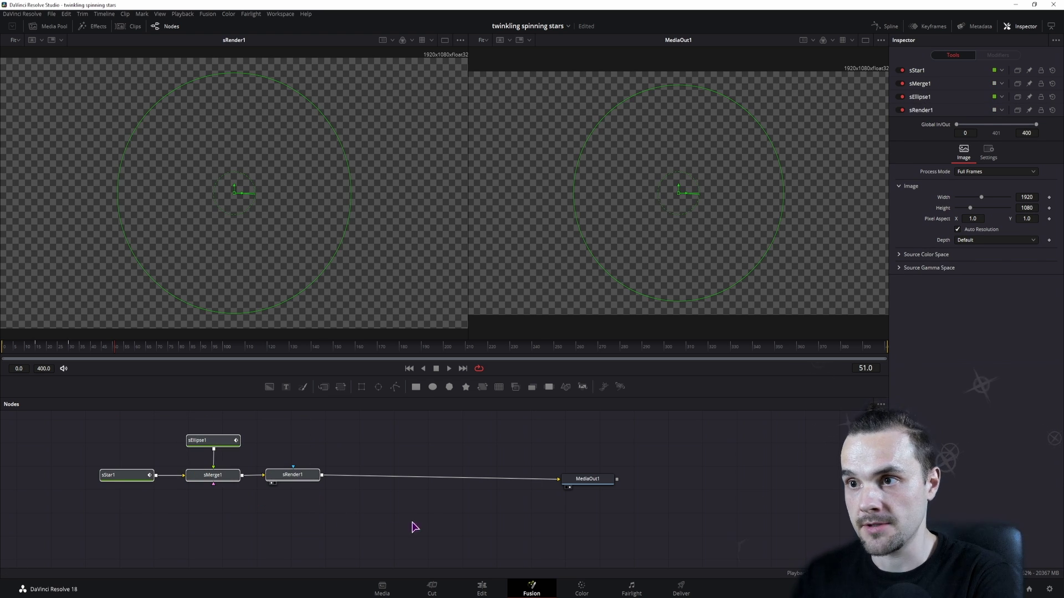
{"action": "left_click_drag", "start_coordinate": [413, 527], "coordinate": [345, 527]}
{"action": "left_click_drag", "start_coordinate": [499, 480], "coordinate": [557, 480]}
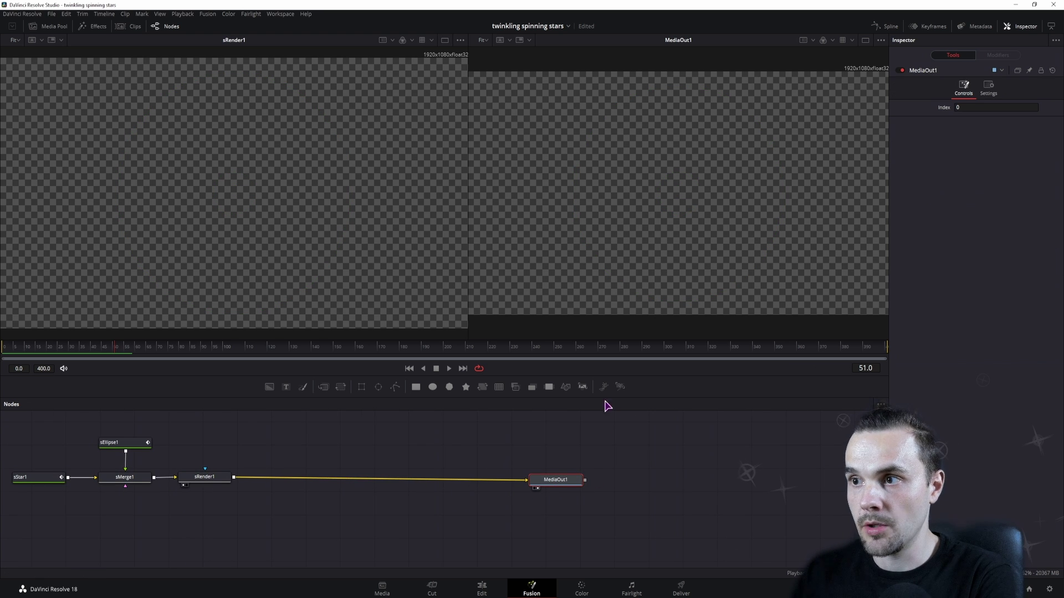
- Add pEmitter1 and pRender1, and connect pRender1 to MediaOut1 instead of sRender1
{"action": "left_click_drag", "start_coordinate": [604, 387], "coordinate": [333, 454]}
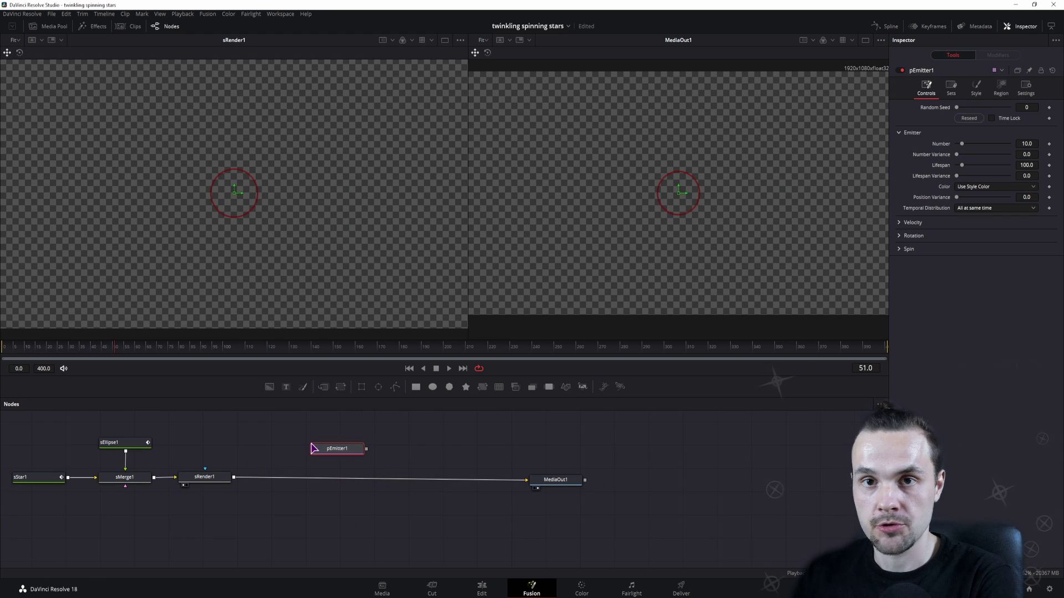
{"action": "left_click_drag", "start_coordinate": [620, 387], "coordinate": [347, 451]}
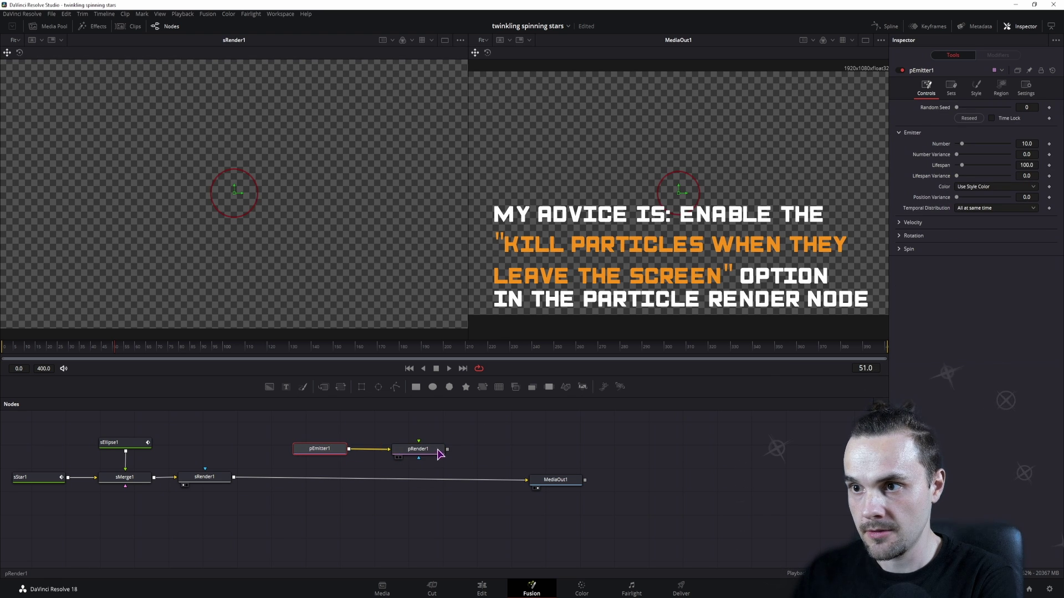
{"action": "left_click_drag", "start_coordinate": [448, 449], "coordinate": [528, 480]}
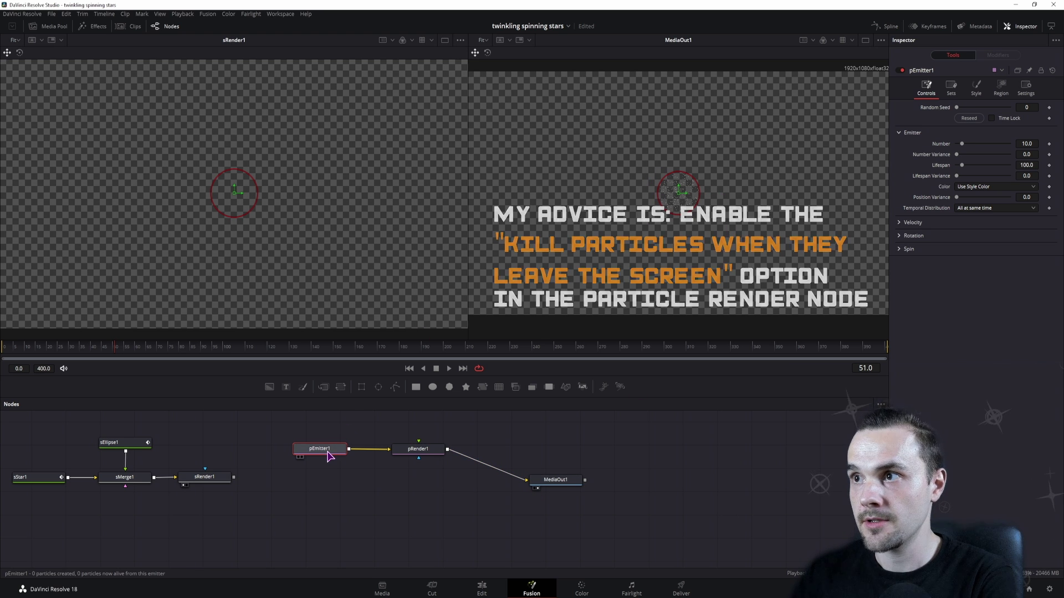
- Set pEmitter1's Region to a Rectangle with Width 1.0 and Height about 0.602
{"action": "left_click", "coordinate": [1001, 87]}
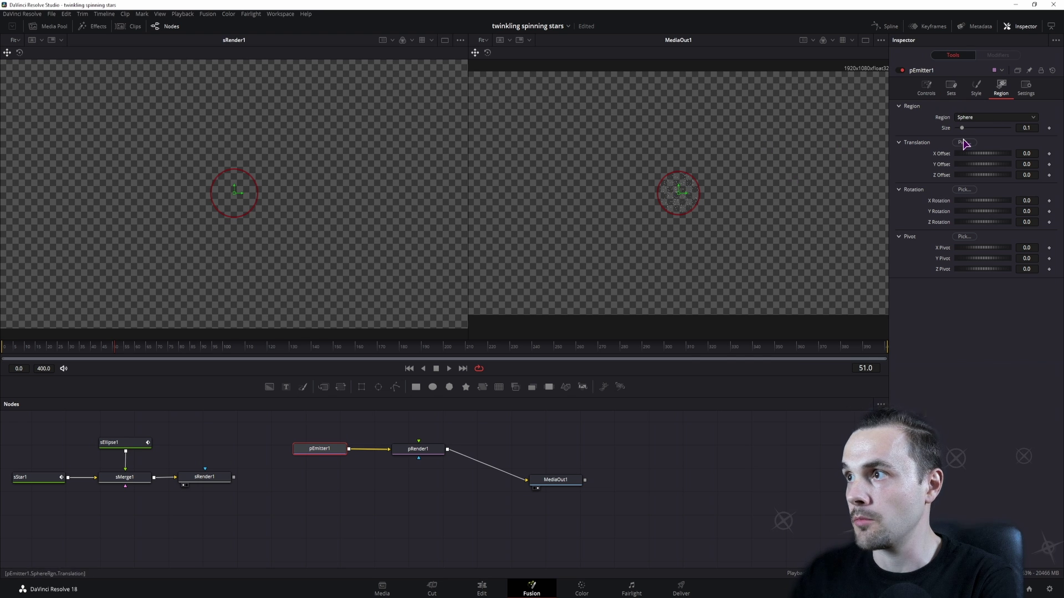
{"action": "left_click", "coordinate": [997, 117]}
{"action": "left_click", "coordinate": [980, 186]}
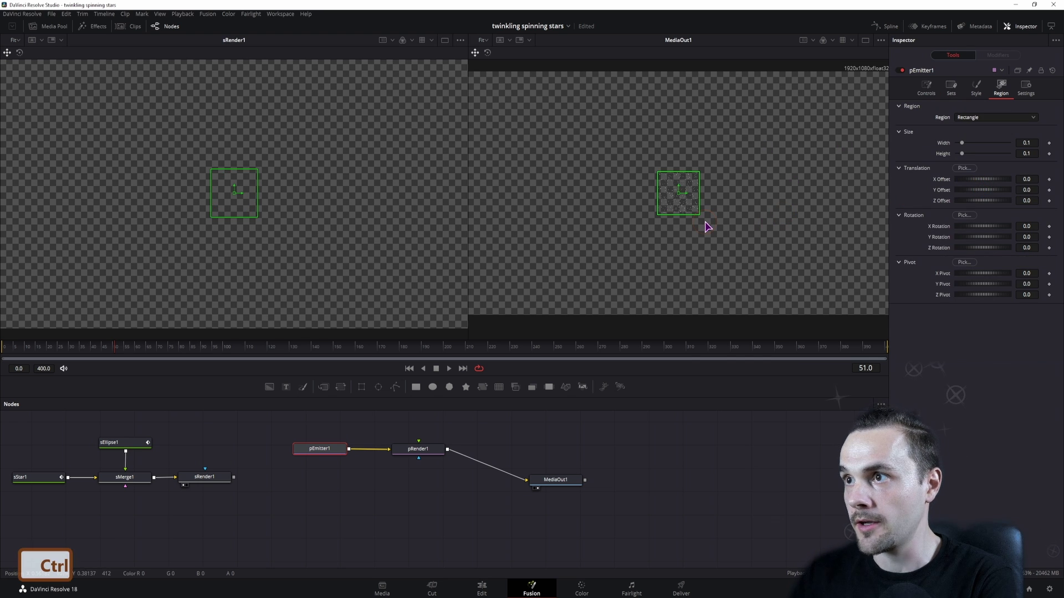
{"action": "scroll", "coordinate": [704, 225], "scroll_direction": "down", "scroll_amount": 2, "text": "ctrl"}
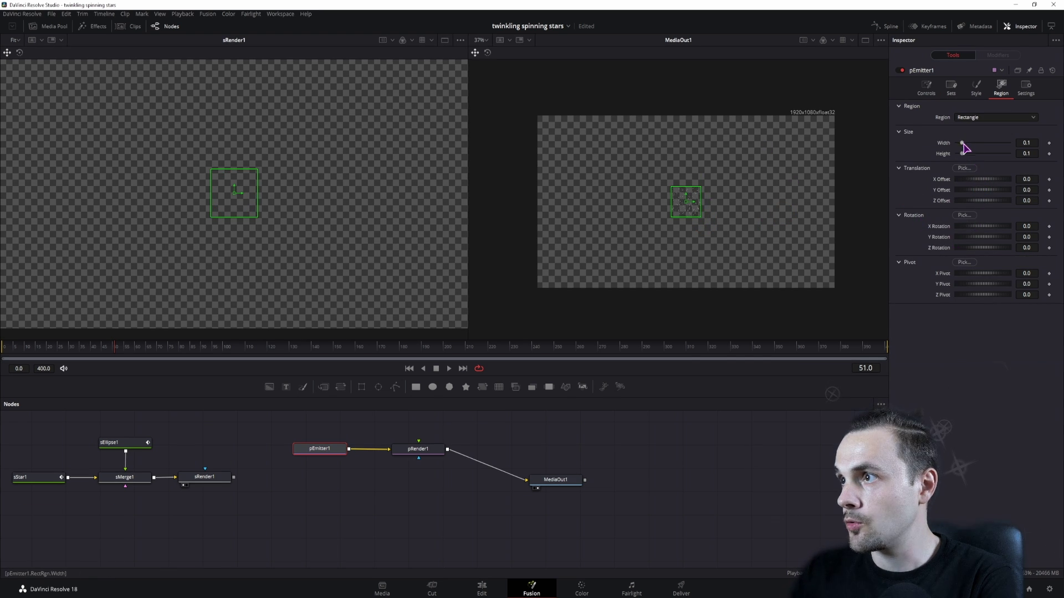
{"action": "left_click_drag", "start_coordinate": [964, 144], "coordinate": [1009, 145]}
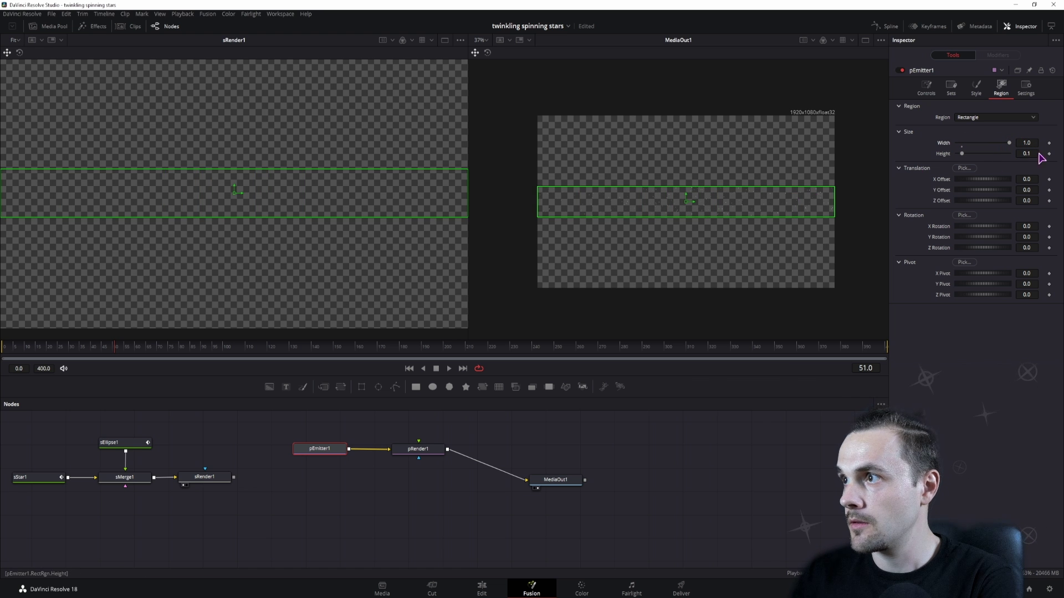
{"action": "left_click_drag", "start_coordinate": [1022, 154], "coordinate": [1063, 155]}
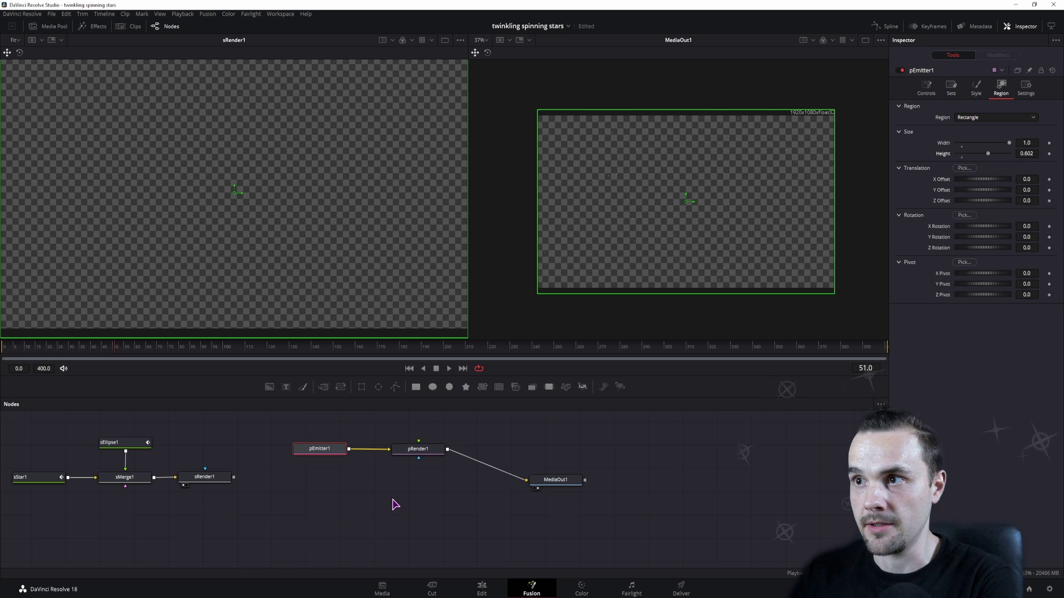
{"action": "left_click_drag", "start_coordinate": [233, 478], "coordinate": [304, 450]}
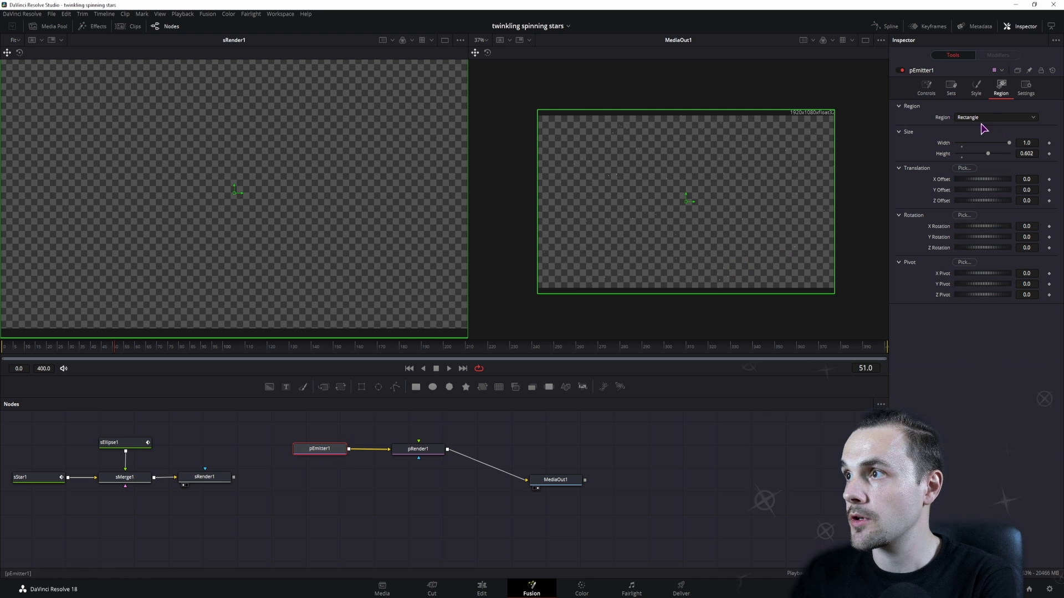
- Set pEmitter1's Style to Bitmap with sRender1 as the Style Bitmap, then preview the particles
{"action": "left_click", "coordinate": [976, 88]}
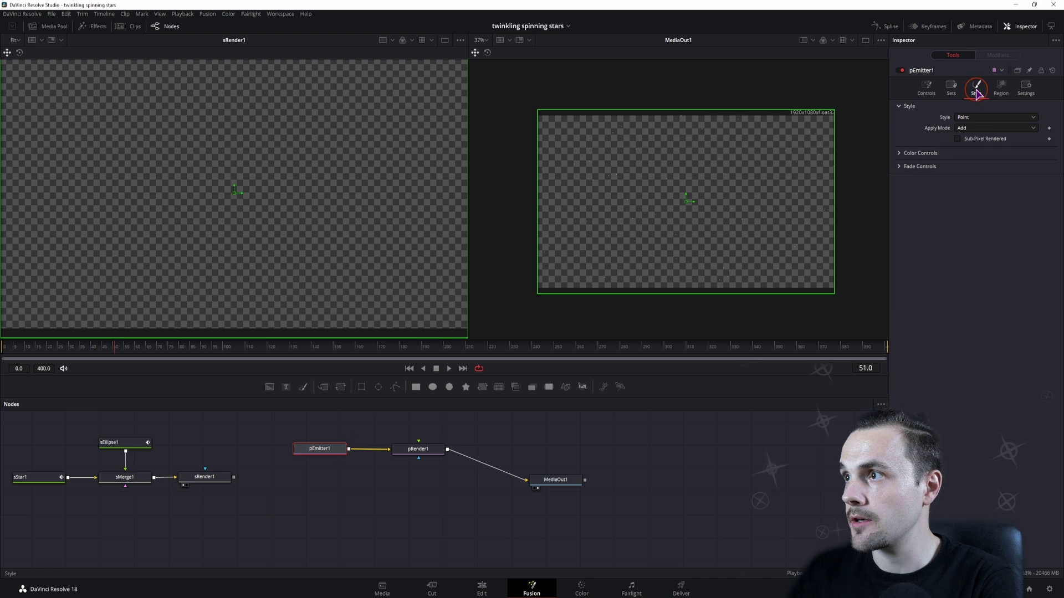
{"action": "left_click", "coordinate": [983, 118]}
{"action": "left_click", "coordinate": [979, 143]}
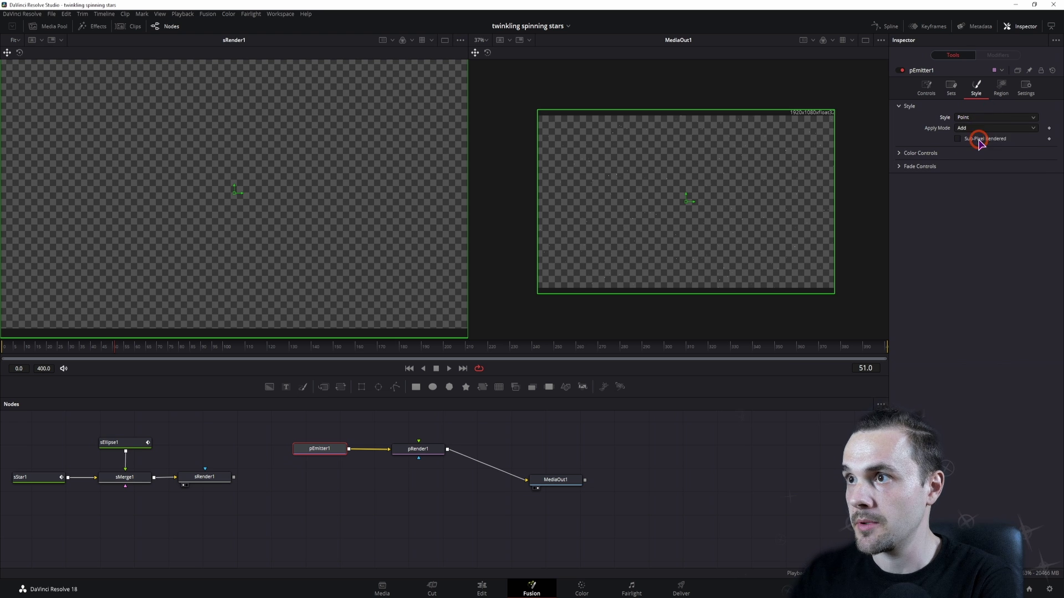
{"action": "left_click_drag", "start_coordinate": [234, 477], "coordinate": [311, 448]}
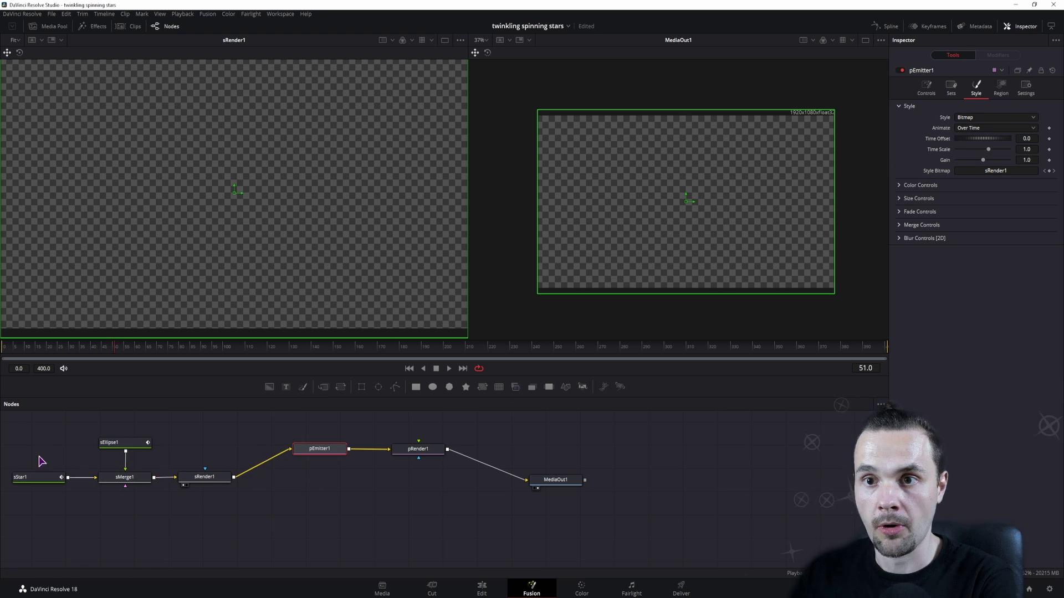
{"action": "left_click_drag", "start_coordinate": [55, 349], "coordinate": [201, 354]}
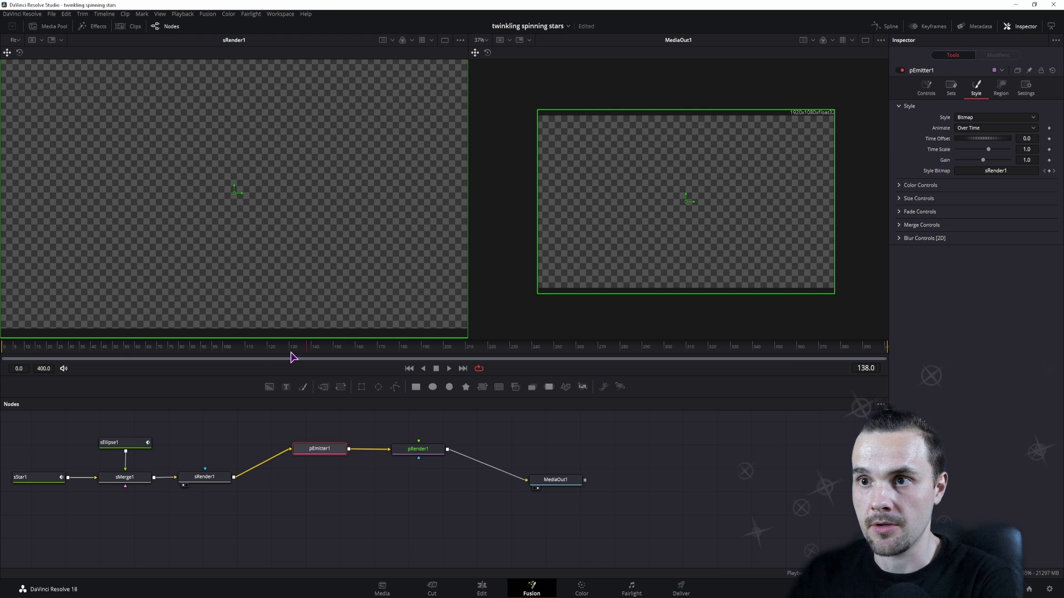
{"action": "left_click_drag", "start_coordinate": [293, 357], "coordinate": [40, 359]}
- Set pEmitter1's Lifespan to 15 and Number to 1
{"action": "left_click", "coordinate": [926, 87]}
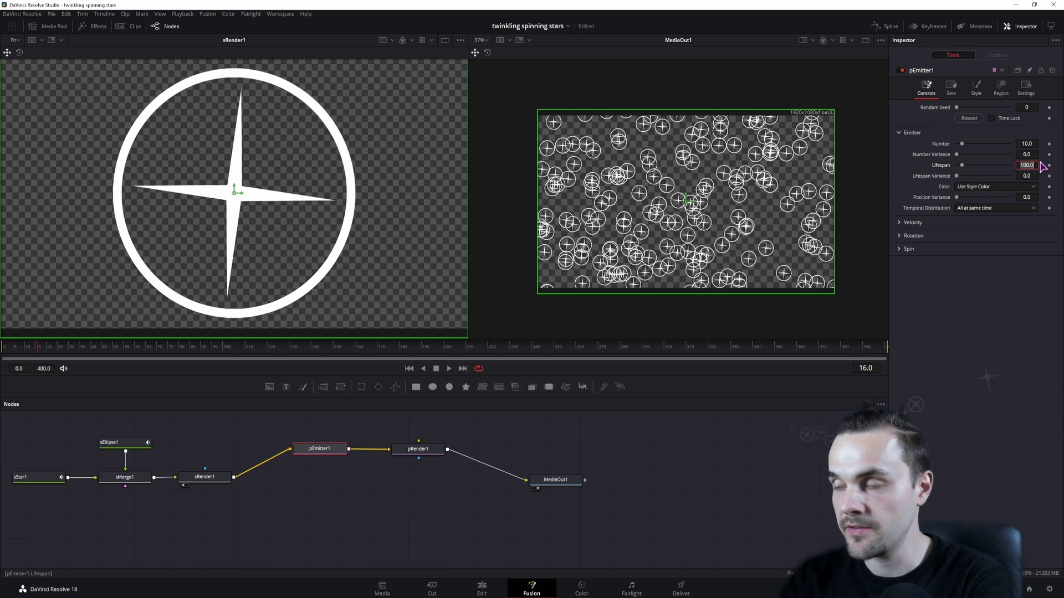
{"action": "type", "text": "15"}
{"action": "key", "text": "Return"}
{"action": "left_click_drag", "start_coordinate": [100, 354], "coordinate": [52, 353]}
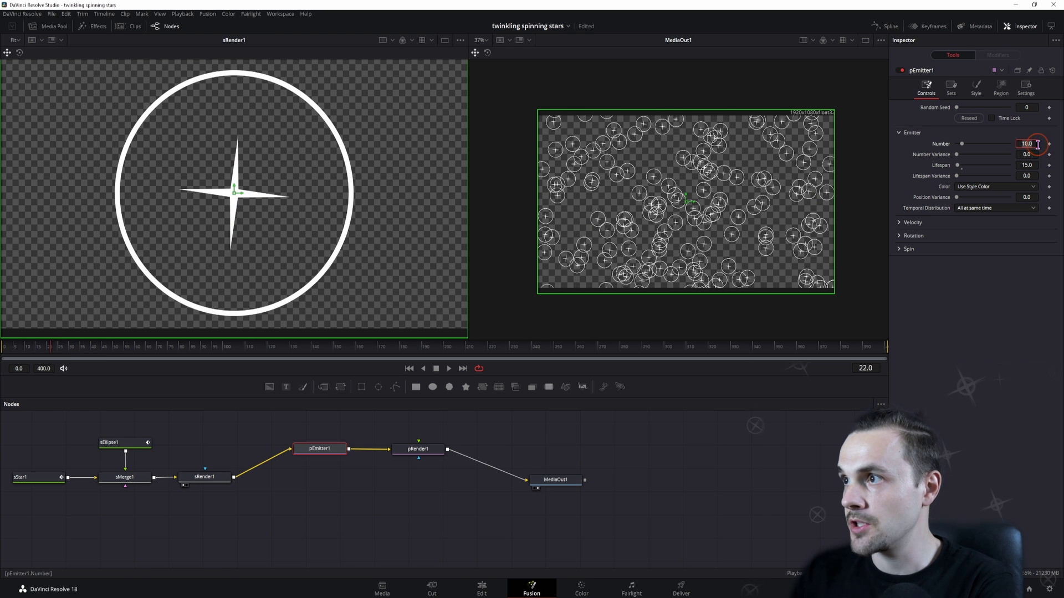
{"action": "type", "text": "1"}
{"action": "left_click", "coordinate": [987, 349]}
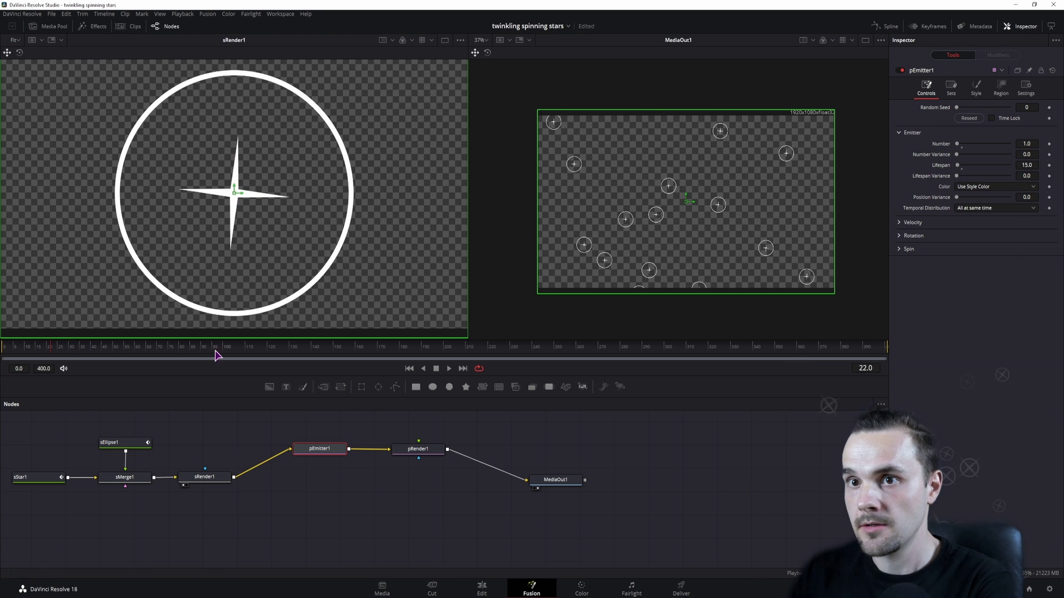
- Give the particles Velocity 0.181 and an Angle Z of -90
{"action": "left_click", "coordinate": [910, 222]}
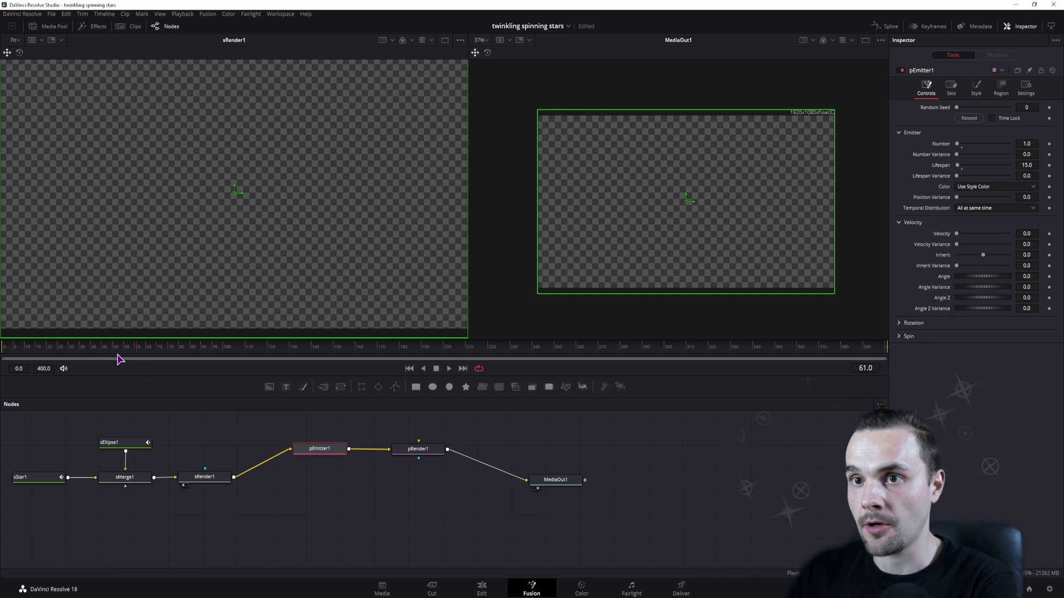
{"action": "left_click_drag", "start_coordinate": [83, 348], "coordinate": [57, 356]}
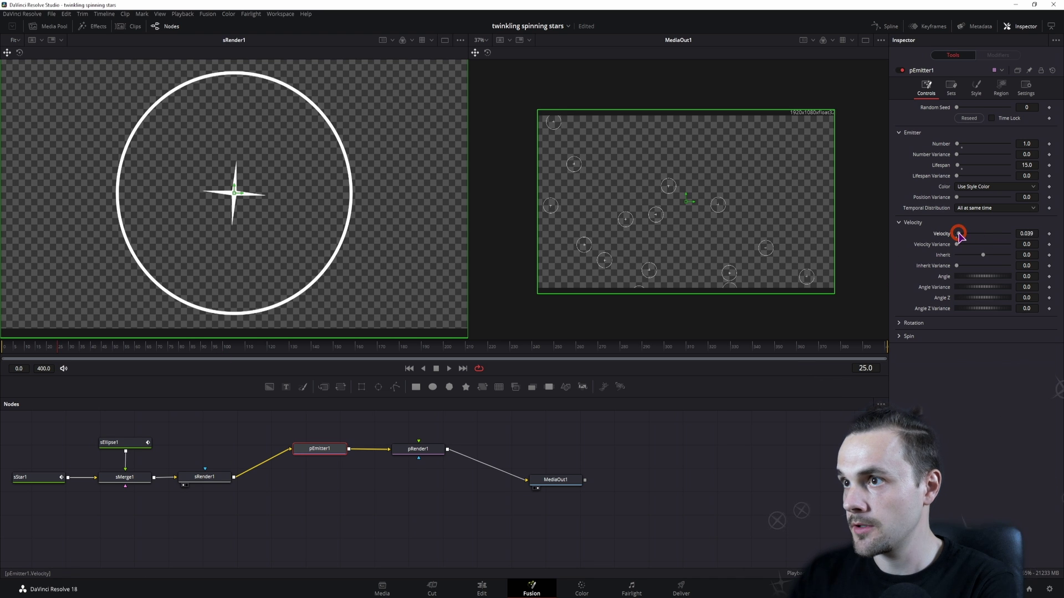
{"action": "mouse_move", "coordinate": [957, 233]}
{"action": "left_mouse_down"}
{"action": "mouse_move", "coordinate": [977, 238]}
{"action": "mouse_move", "coordinate": [968, 246]}
{"action": "left_mouse_up"}
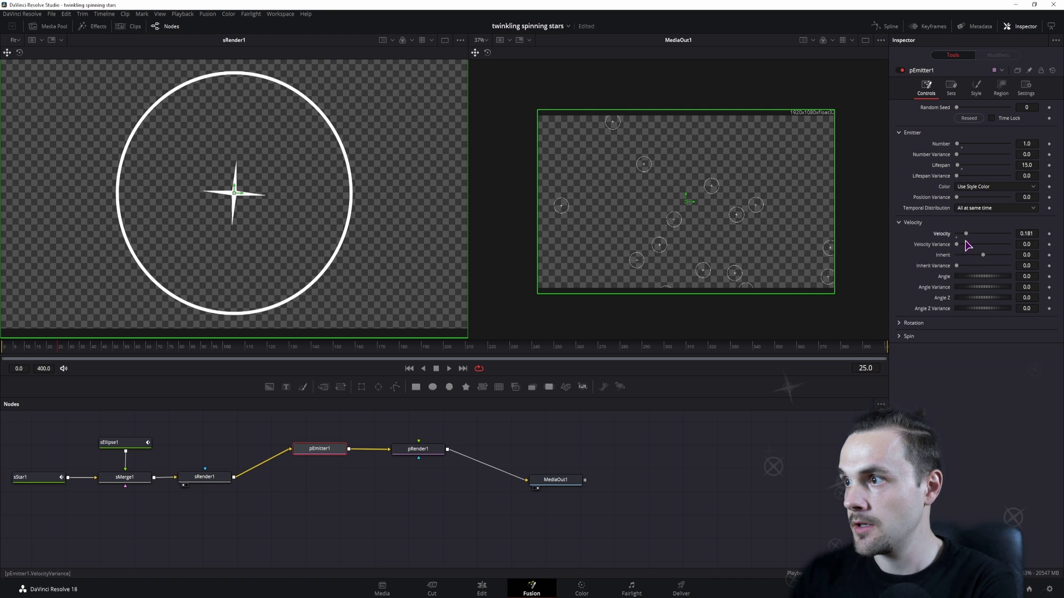
{"action": "left_click", "coordinate": [1033, 298]}
{"action": "type", "text": "-9"}
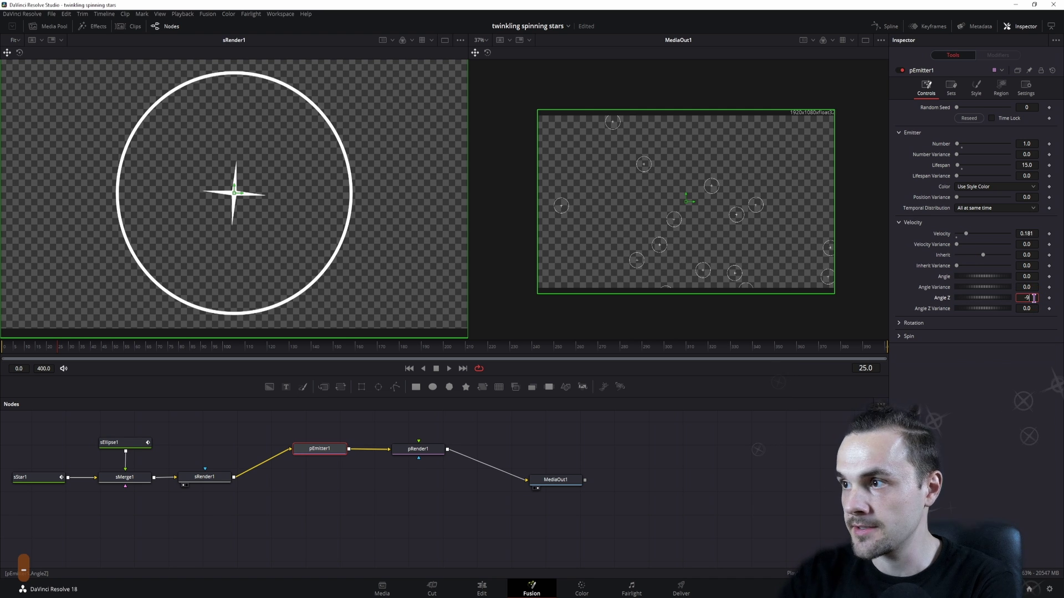
{"action": "type", "text": "0"}
{"action": "key", "text": "Return"}
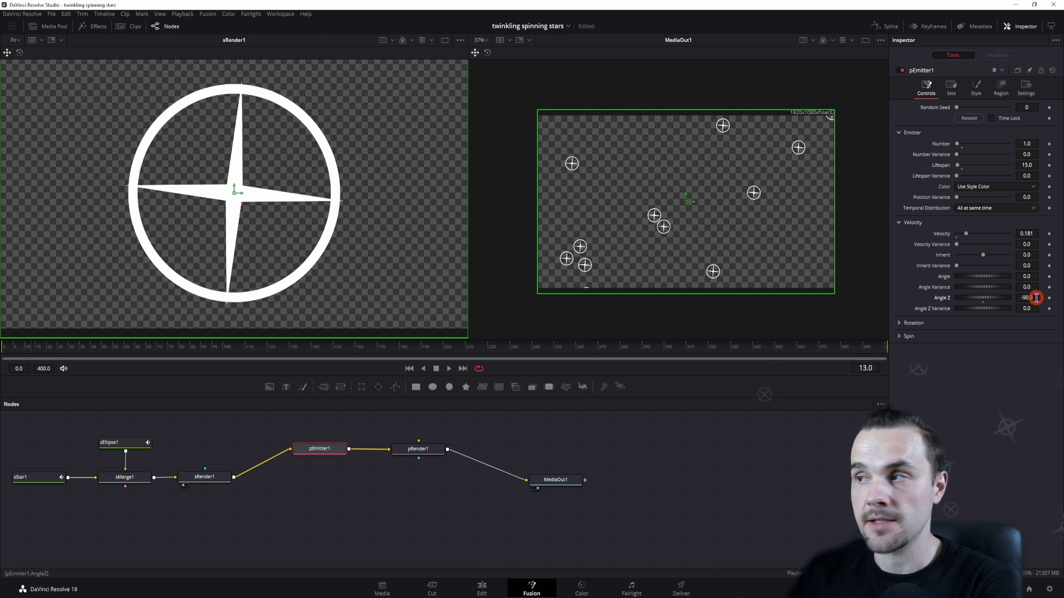
- Try Angle Z at 90, then revert it to -90 and expand the Spin settings
{"action": "left_click", "coordinate": [1036, 298]}
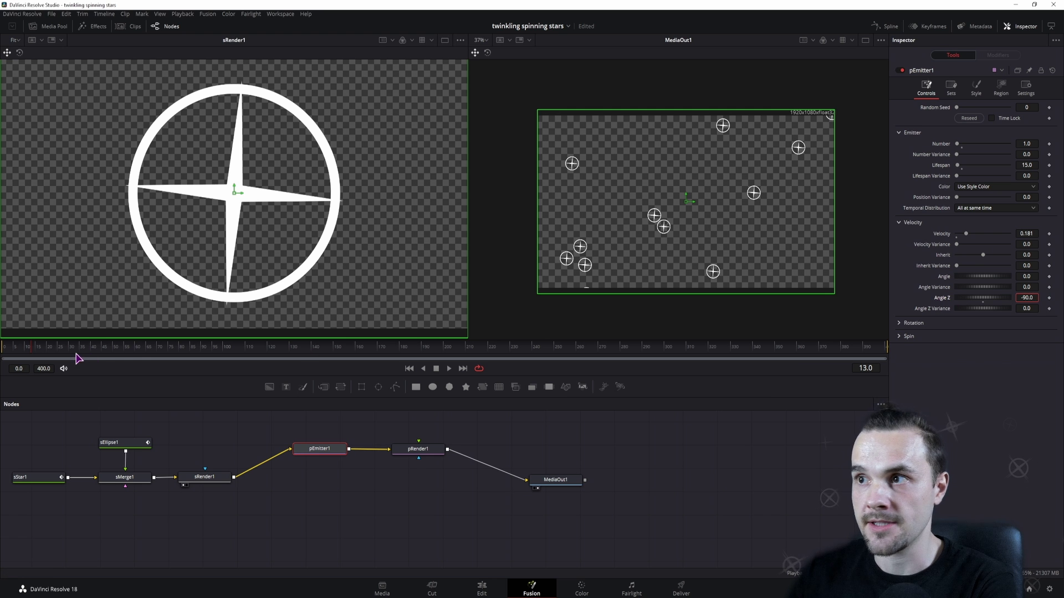
{"action": "mouse_move", "coordinate": [50, 349]}
{"action": "left_mouse_down"}
{"action": "mouse_move", "coordinate": [92, 352]}
{"action": "mouse_move", "coordinate": [19, 355]}
{"action": "mouse_move", "coordinate": [50, 352]}
{"action": "left_mouse_up"}
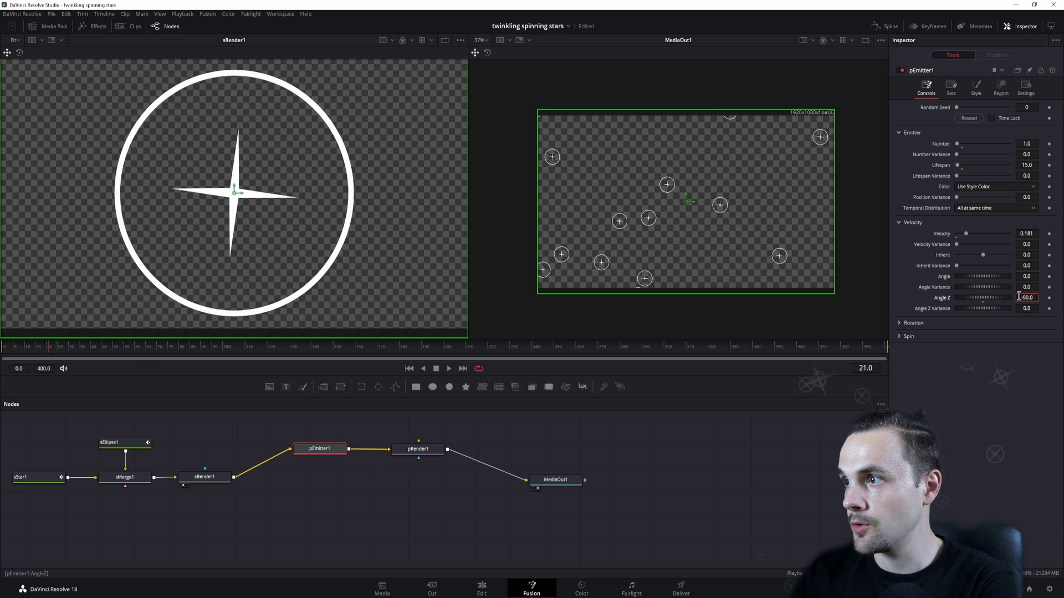
{"action": "type", "text": "-90"}
{"action": "left_click", "coordinate": [1022, 350]}
{"action": "key", "text": "Home"}
{"action": "key", "text": "Delete"}
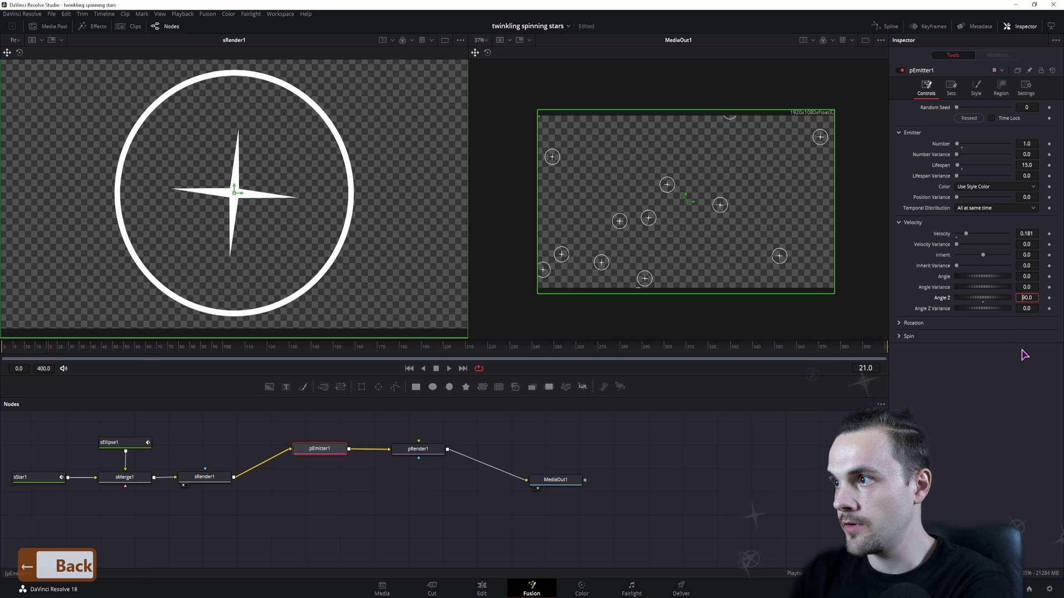
{"action": "mouse_move", "coordinate": [44, 348]}
{"action": "left_mouse_down"}
{"action": "mouse_move", "coordinate": [24, 356]}
{"action": "mouse_move", "coordinate": [71, 352]}
{"action": "mouse_move", "coordinate": [54, 349]}
{"action": "left_mouse_up"}
{"action": "key", "text": "ctrl+z"}
{"action": "left_click", "coordinate": [993, 418]}
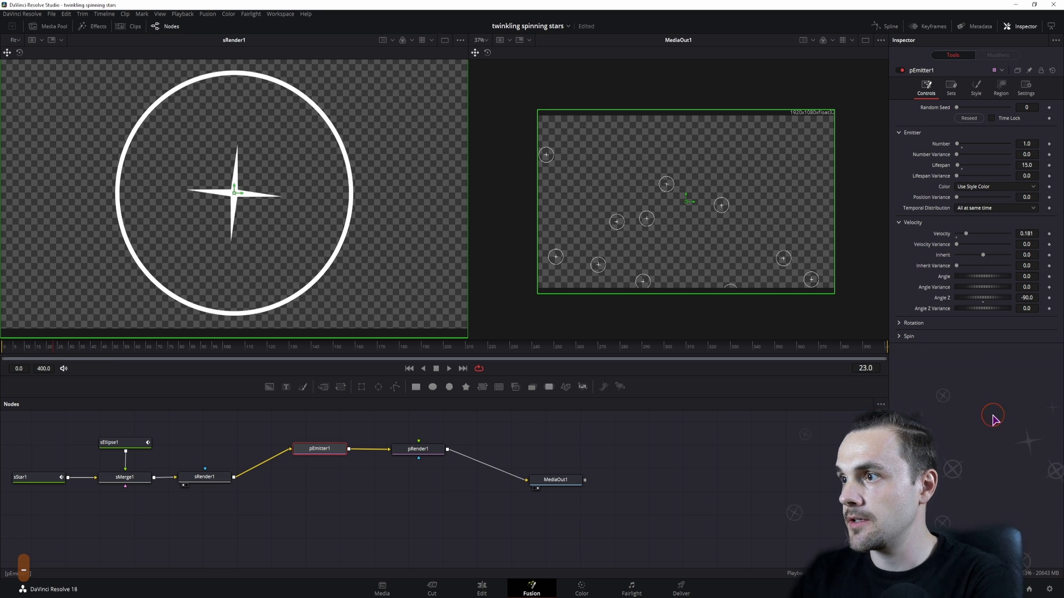
{"action": "left_click", "coordinate": [900, 337]}
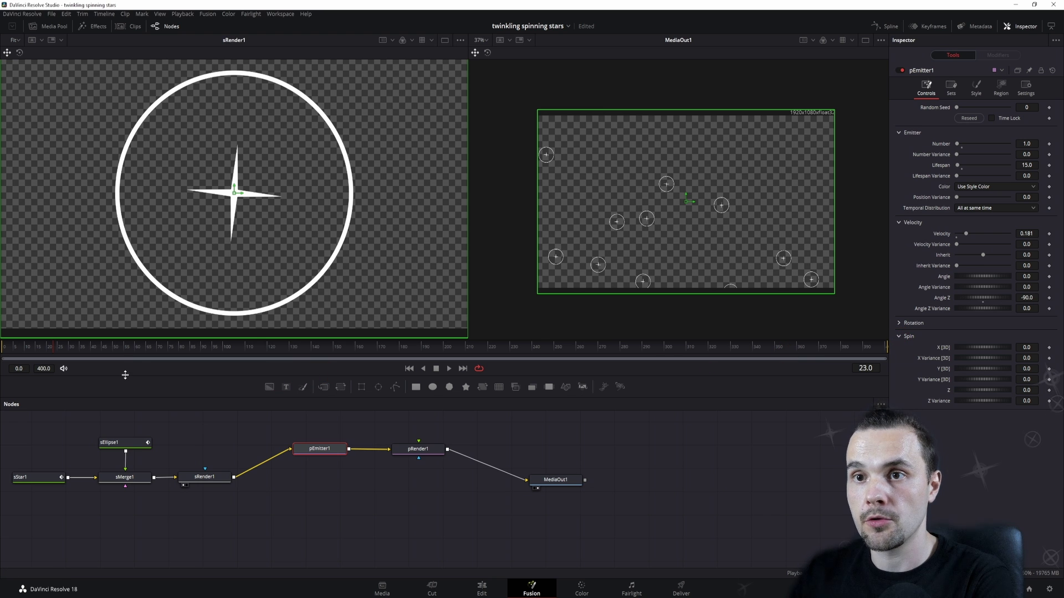
- Try a Z spin of 10 on the particles and preview it from the first frame
{"action": "left_click_drag", "start_coordinate": [89, 350], "coordinate": [43, 350]}
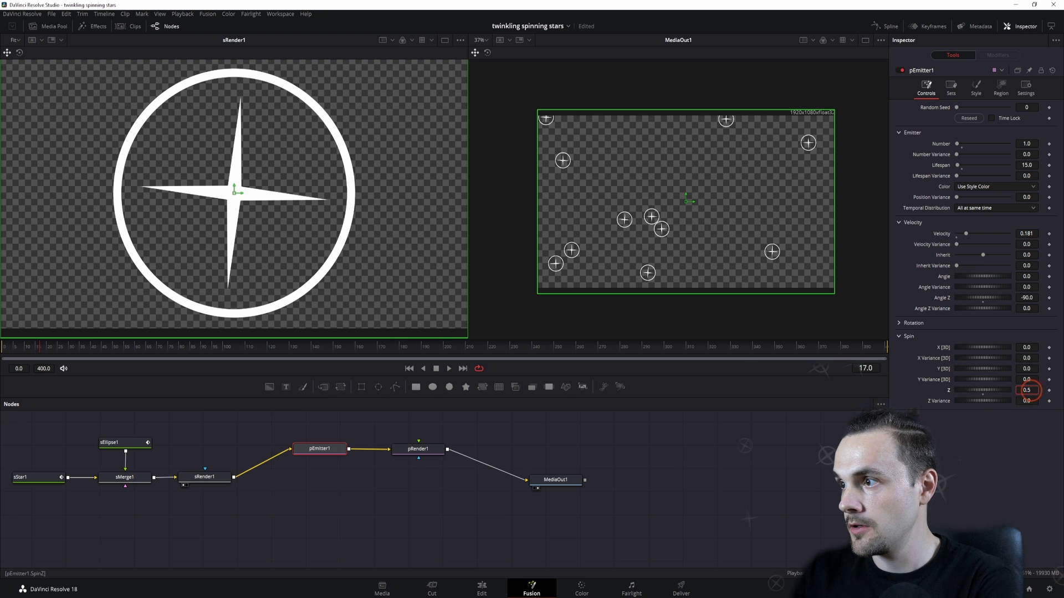
{"action": "left_click", "coordinate": [1029, 391]}
{"action": "type", "text": "10"}
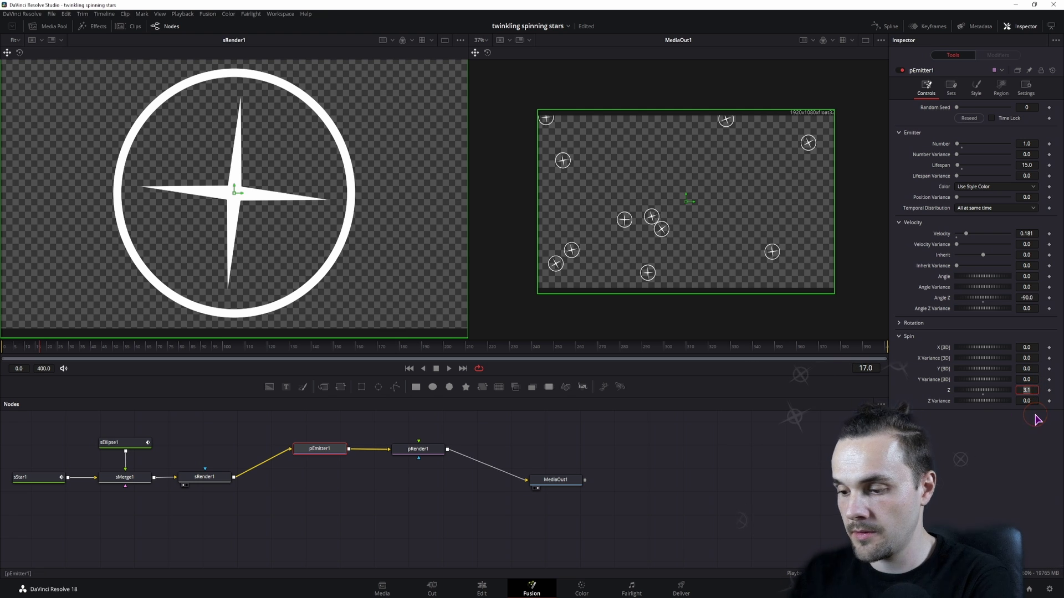
{"action": "left_click", "coordinate": [609, 412]}
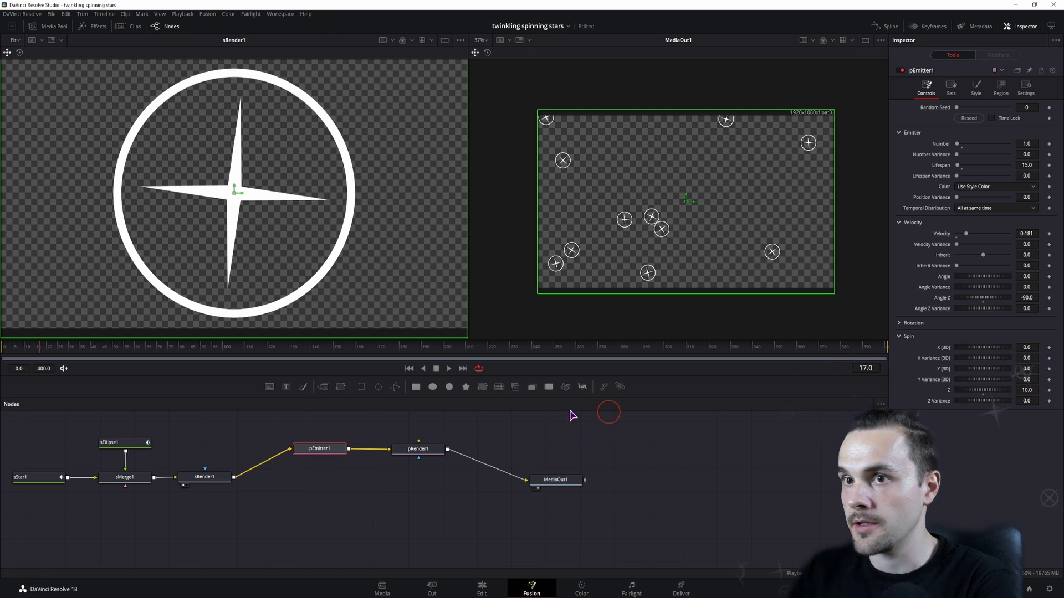
{"action": "left_click_drag", "start_coordinate": [71, 348], "coordinate": [24, 358]}
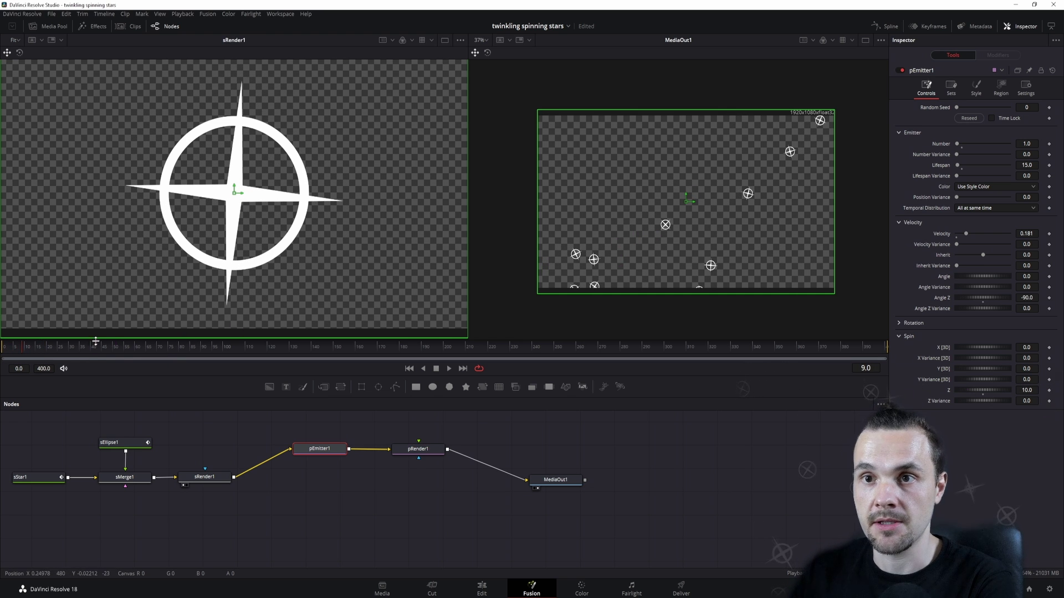
{"action": "left_click_drag", "start_coordinate": [136, 355], "coordinate": [5, 357]}
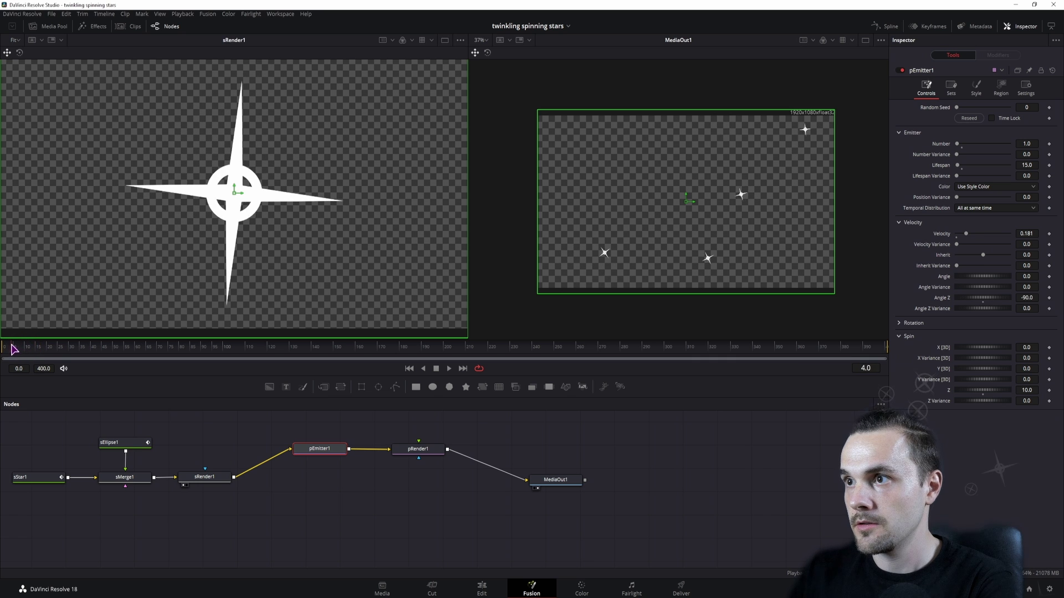
{"action": "key", "text": "space"}
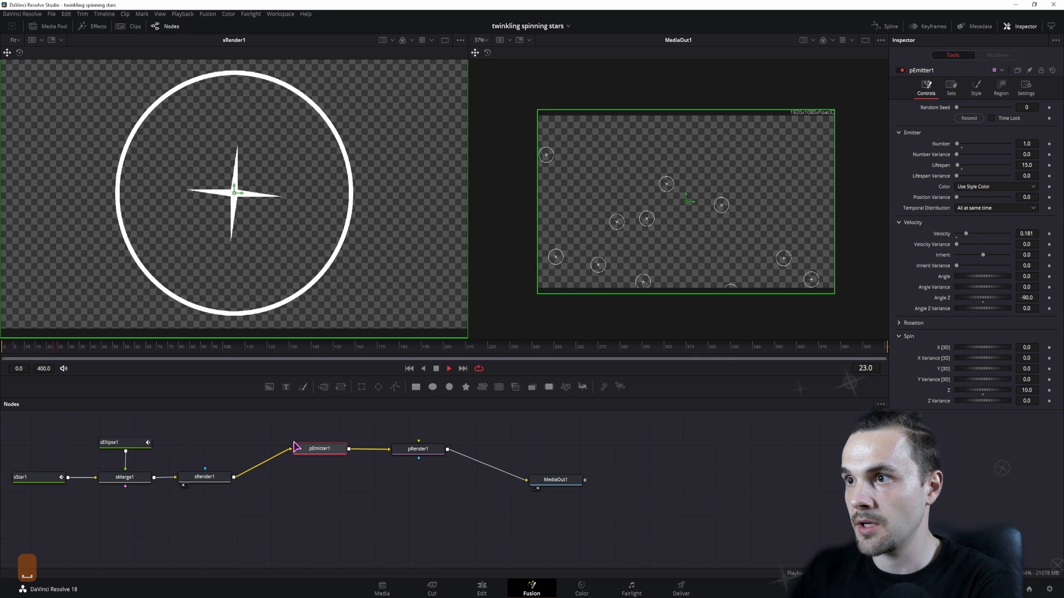
- Lower the Z spin to 5.0 and play from the start to check the rotation
{"action": "left_click", "coordinate": [1037, 394]}
{"action": "type", "text": "5"}
{"action": "key", "text": "Return"}
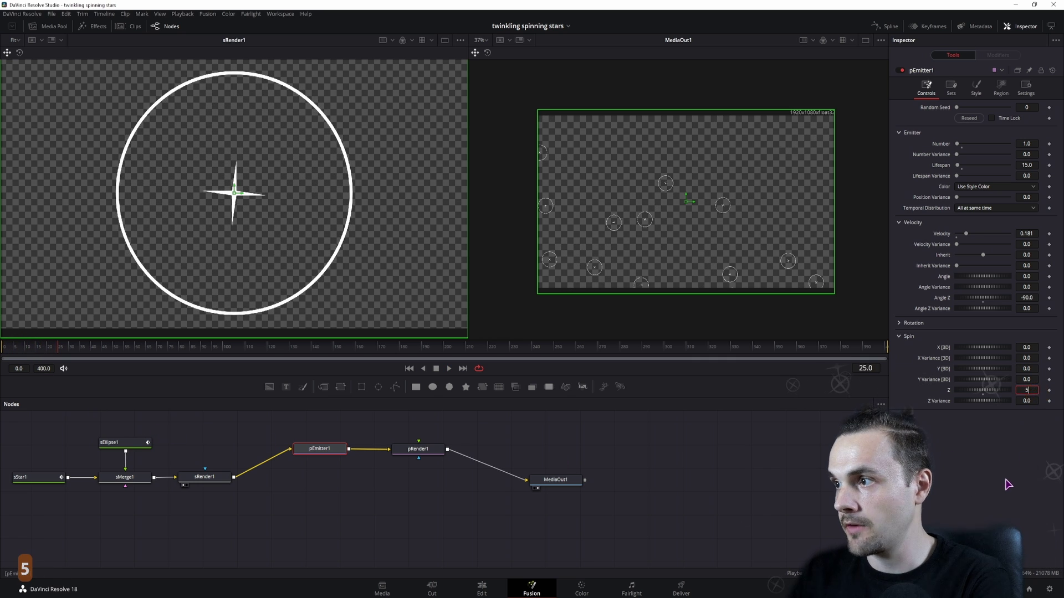
{"action": "left_click", "coordinate": [69, 348]}
{"action": "left_click_drag", "start_coordinate": [63, 352], "coordinate": [4, 355]}
{"action": "key", "text": "space"}
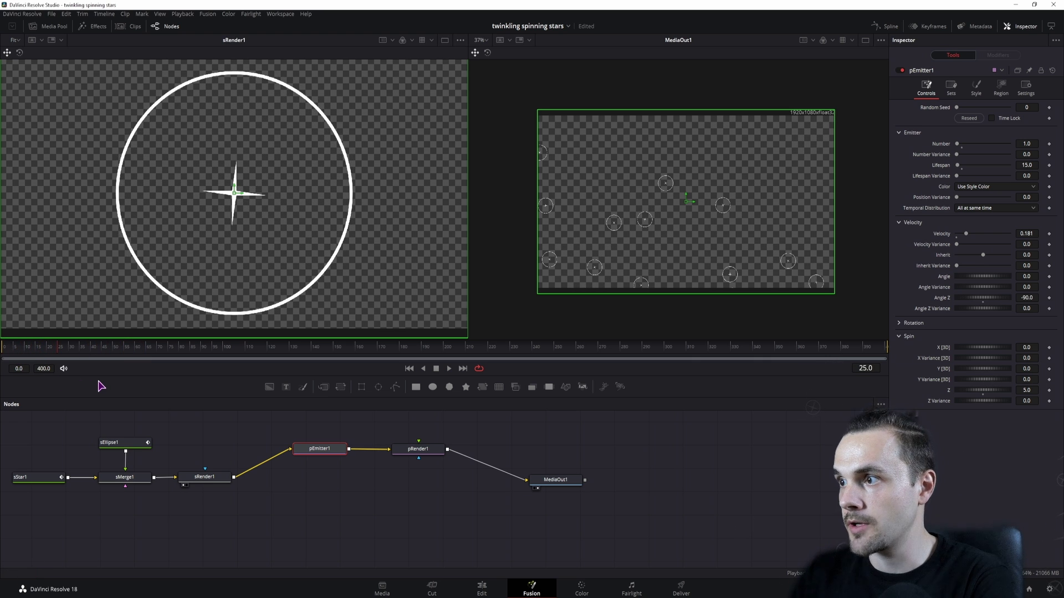
{"action": "left_click", "coordinate": [968, 91]}
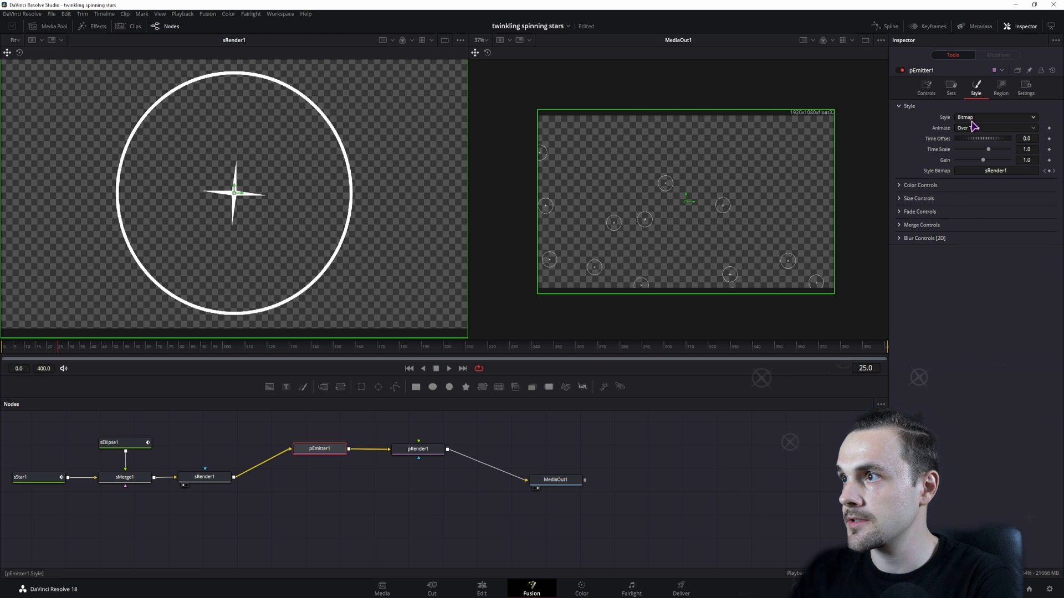
- Look through the particle Color and Color Variance settings in the Style tab
{"action": "left_click", "coordinate": [899, 186]}
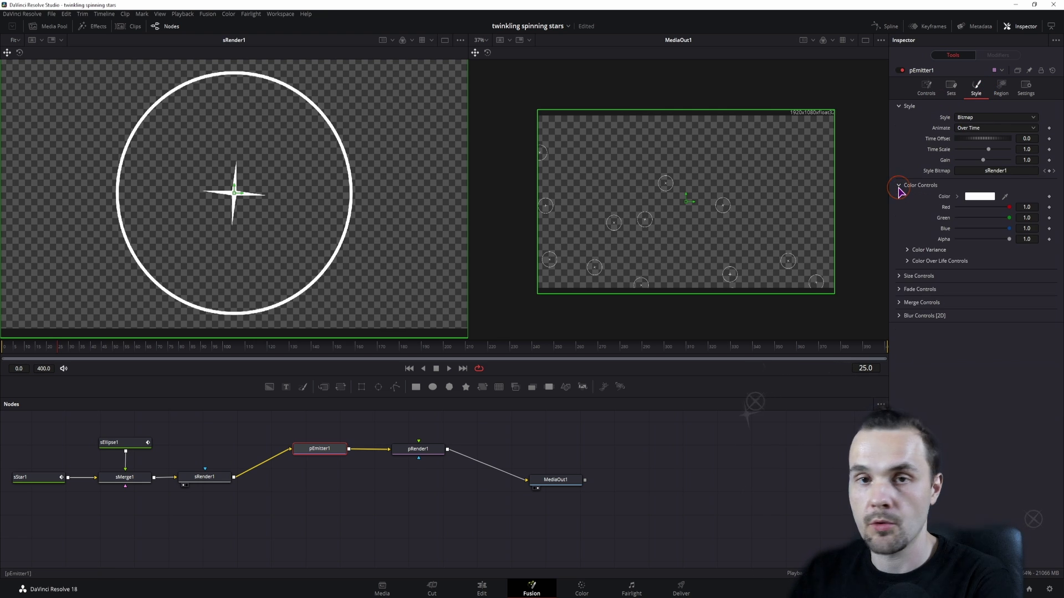
{"action": "left_click", "coordinate": [907, 250]}
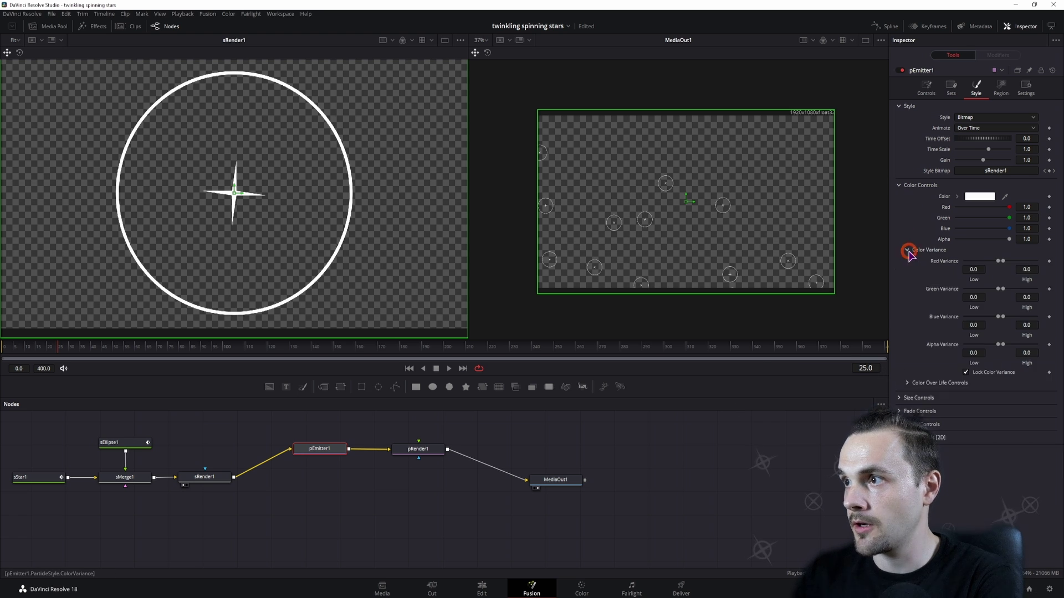
{"action": "left_click", "coordinate": [899, 186]}
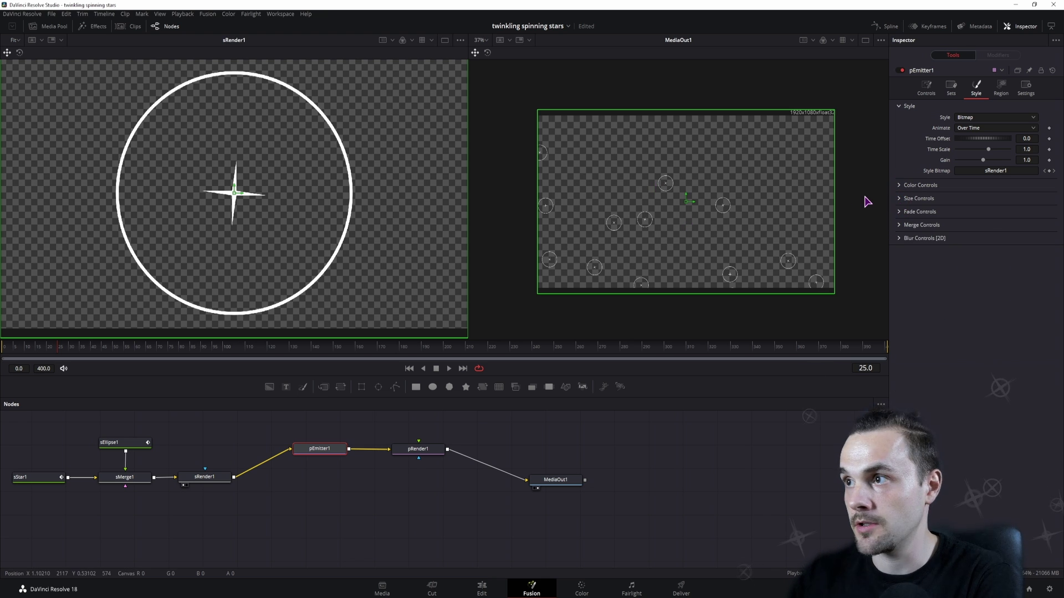
{"action": "left_click", "coordinate": [898, 211]}
{"action": "left_click", "coordinate": [898, 212]}
- Expand Fade Controls and set the fade In to 0.1 and Out to 0.9
{"action": "left_click", "coordinate": [898, 213]}
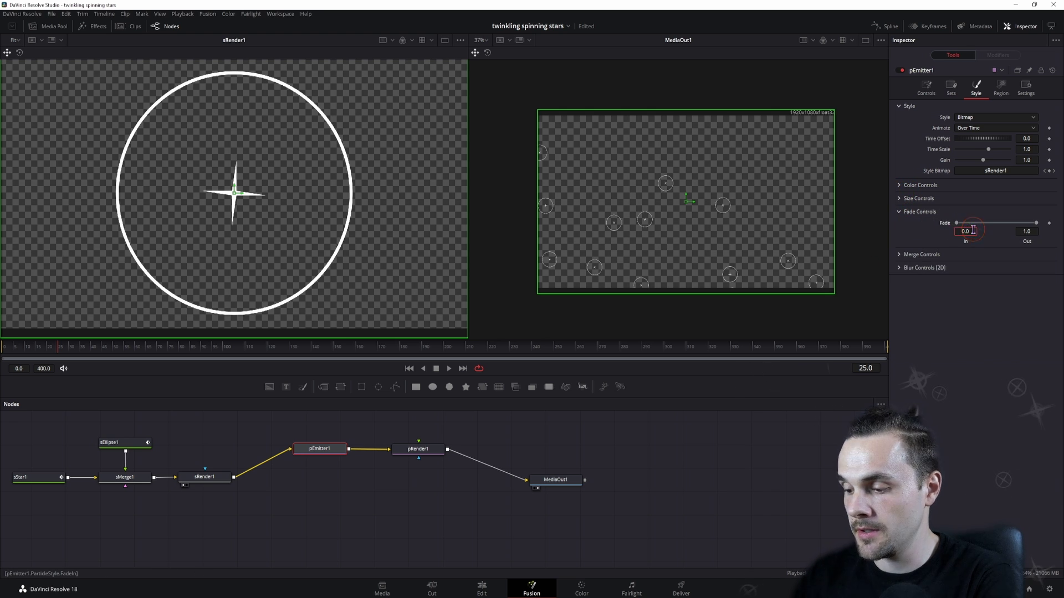
{"action": "mouse_move", "coordinate": [962, 225]}
{"action": "left_mouse_down"}
{"action": "mouse_move", "coordinate": [1043, 226]}
{"action": "mouse_move", "coordinate": [950, 227]}
{"action": "left_mouse_up"}
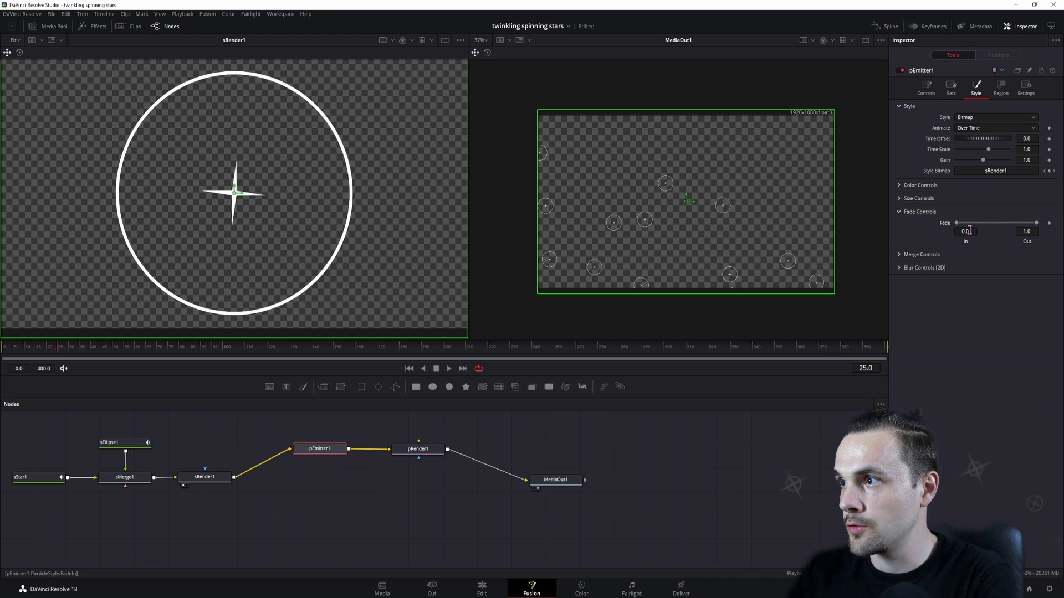
{"action": "key", "text": "BackSpace"}
{"action": "type", "text": "1"}
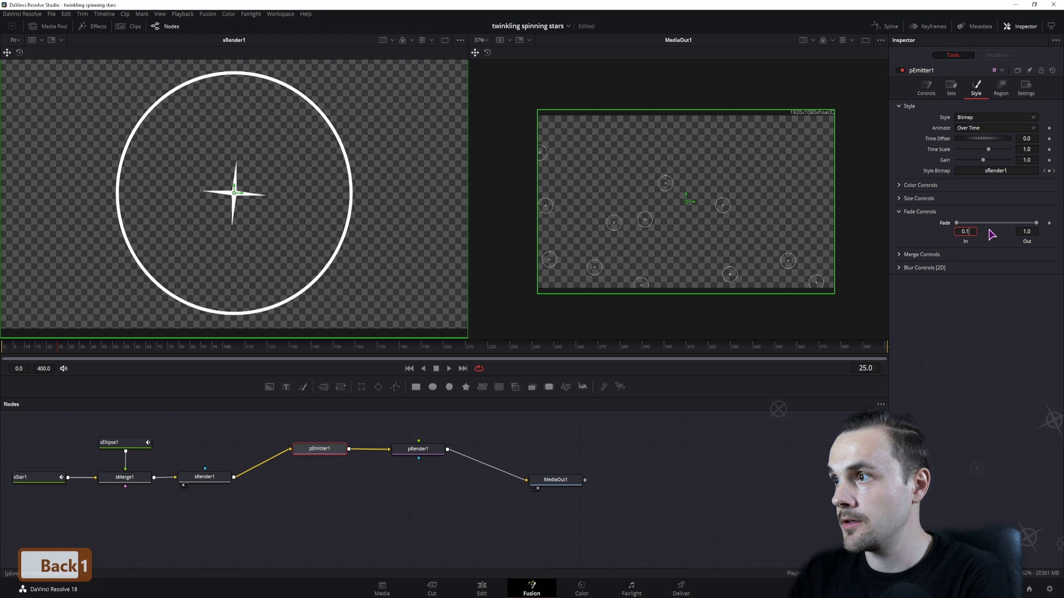
{"action": "left_click", "coordinate": [1037, 231]}
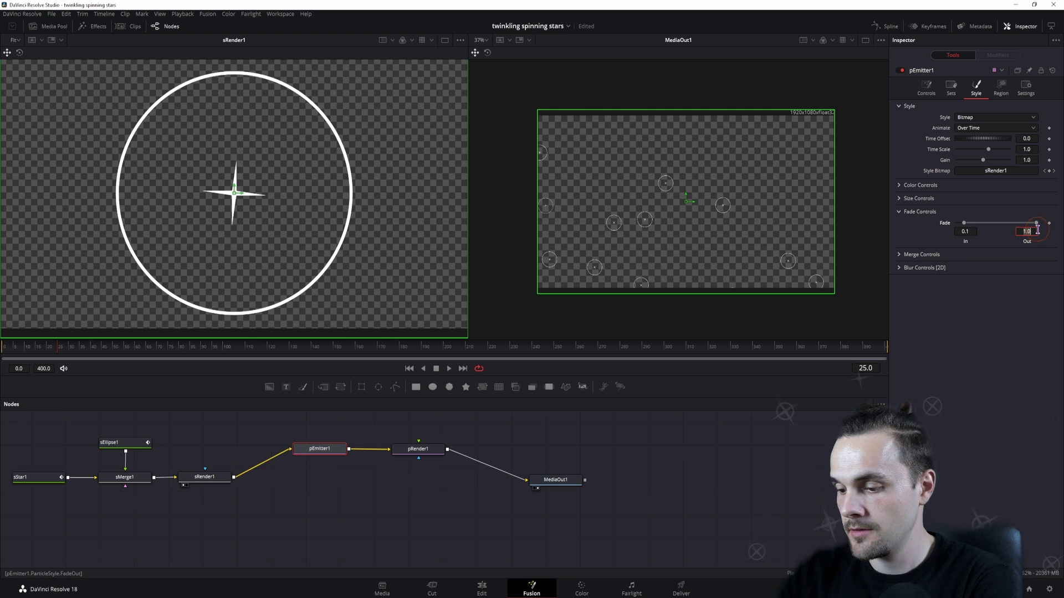
{"action": "type", "text": "0.9"}
{"action": "key", "text": "Return"}
{"action": "left_click", "coordinate": [899, 198]}
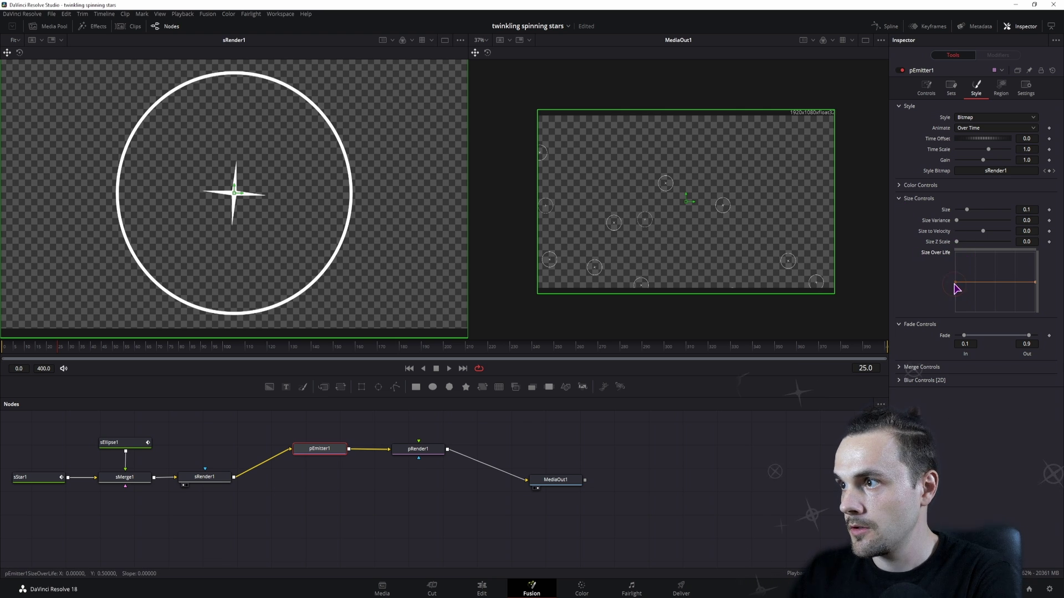
- Reshape the Size Over Life curve so particles start small, grow, then shrink
{"action": "left_click_drag", "start_coordinate": [957, 287], "coordinate": [958, 307]}
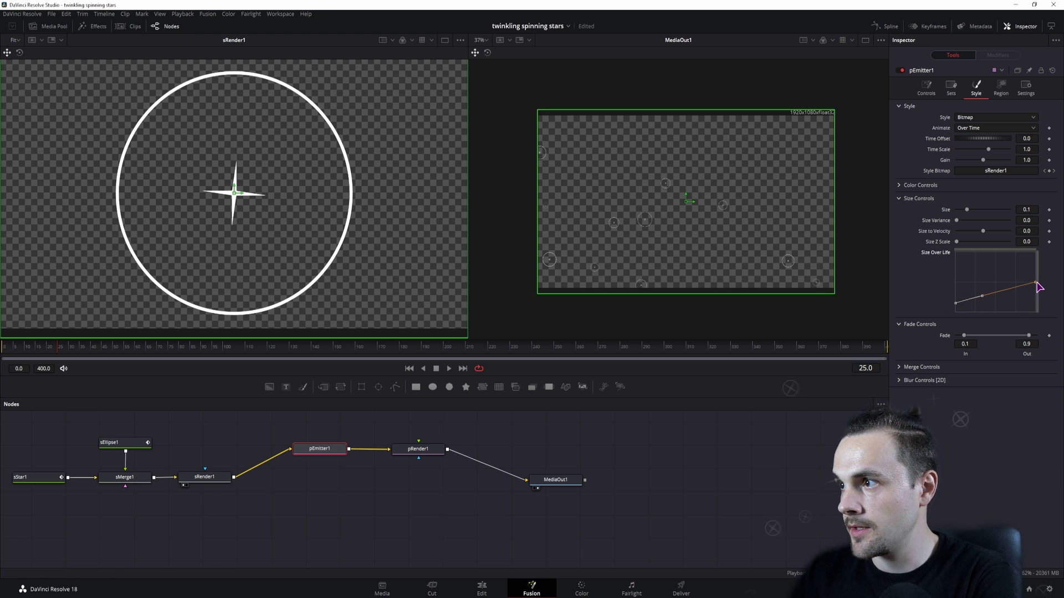
{"action": "mouse_move", "coordinate": [1036, 283]}
{"action": "left_mouse_down"}
{"action": "mouse_move", "coordinate": [1039, 308]}
{"action": "mouse_move", "coordinate": [978, 263]}
{"action": "mouse_move", "coordinate": [969, 280]}
{"action": "mouse_move", "coordinate": [1035, 302]}
{"action": "mouse_move", "coordinate": [1020, 294]}
{"action": "left_mouse_up"}
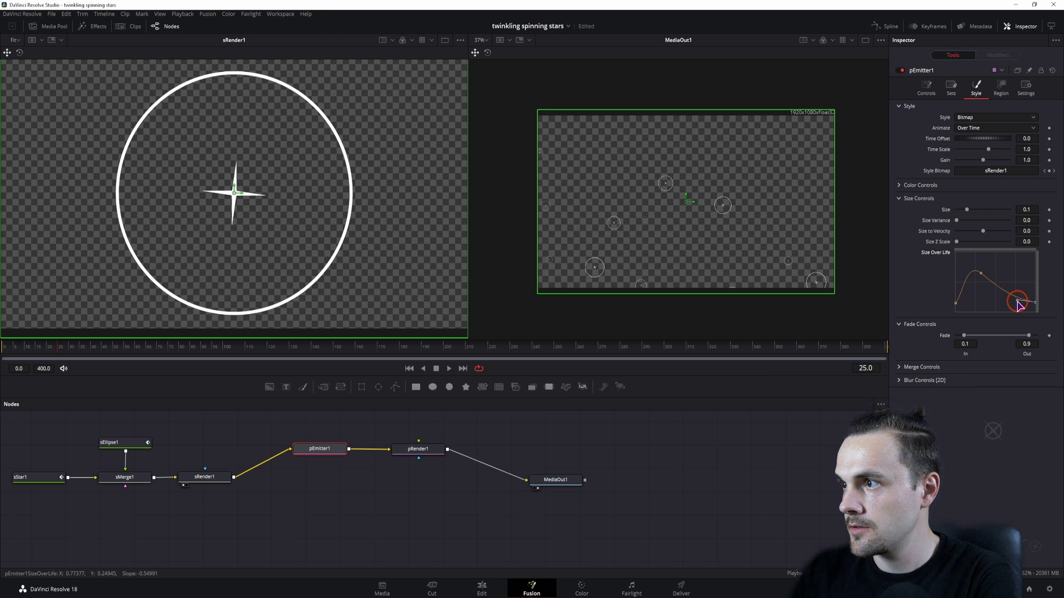
{"action": "left_click_drag", "start_coordinate": [95, 349], "coordinate": [54, 350]}
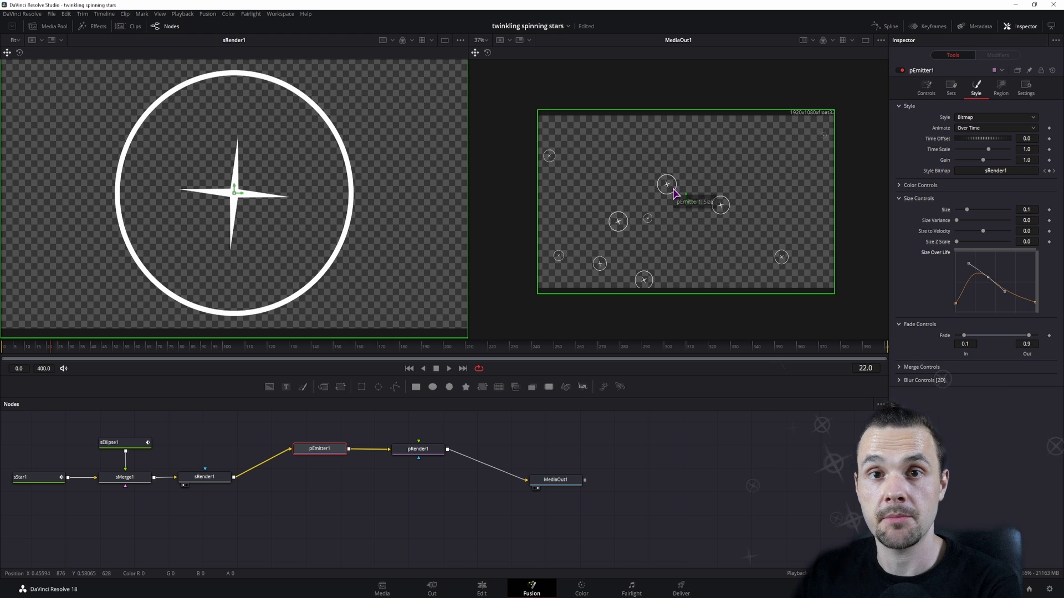
- Set the particle Size Variance to 0.05, after first trying 0.1
{"action": "left_click", "coordinate": [1037, 220]}
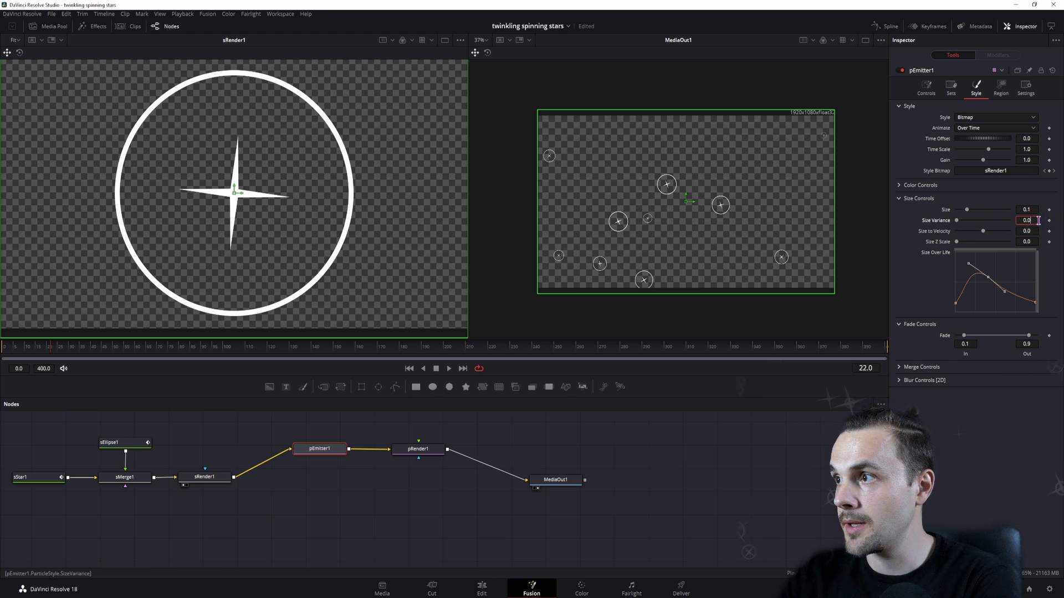
{"action": "key", "text": "BackSpace"}
{"action": "type", "text": "1"}
{"action": "key", "text": "Return"}
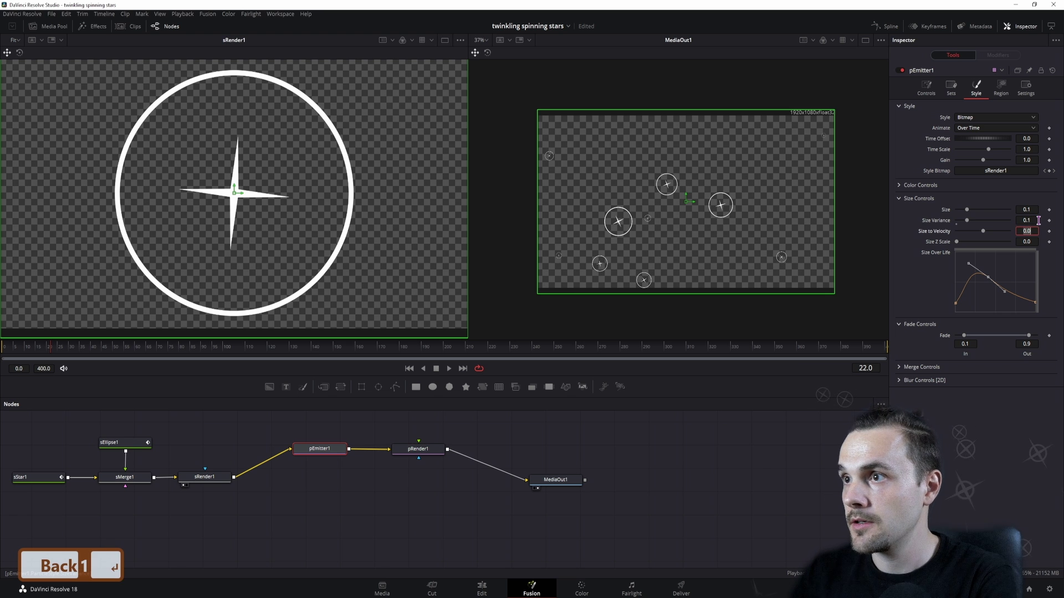
{"action": "left_click", "coordinate": [1035, 222]}
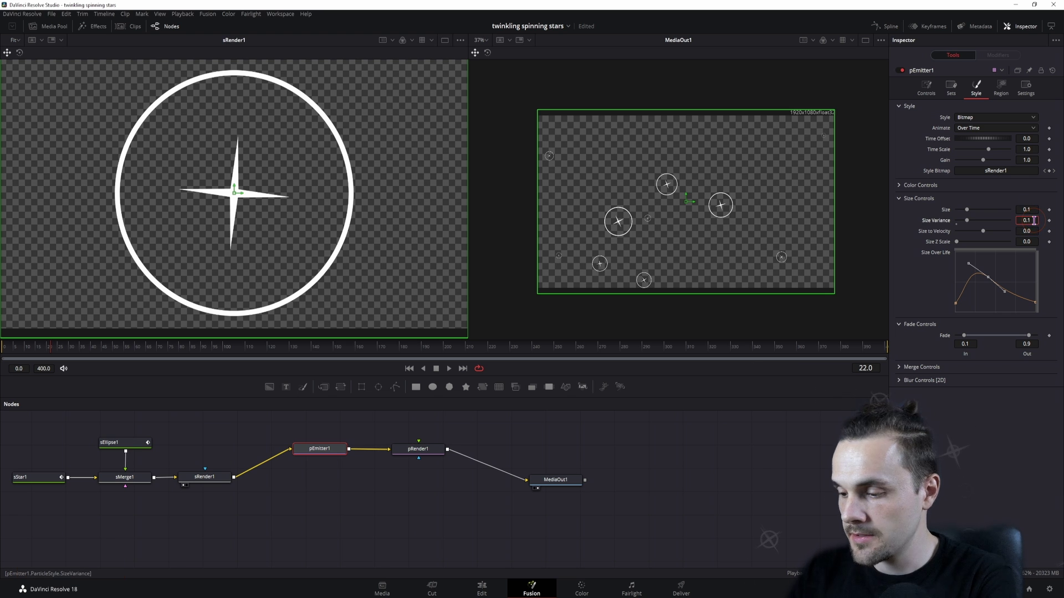
{"action": "key", "text": "BackSpace"}
{"action": "type", "text": "05"}
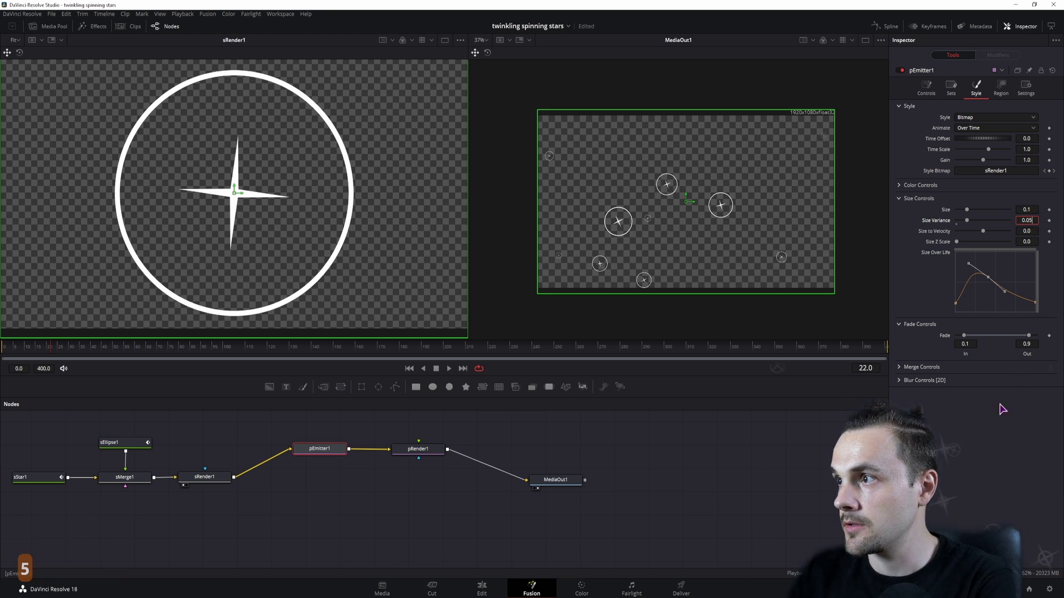
{"action": "key", "text": "Return"}
- Set the particle Size to 0.05 and scrub to preview the smaller stars
{"action": "left_click", "coordinate": [1033, 208]}
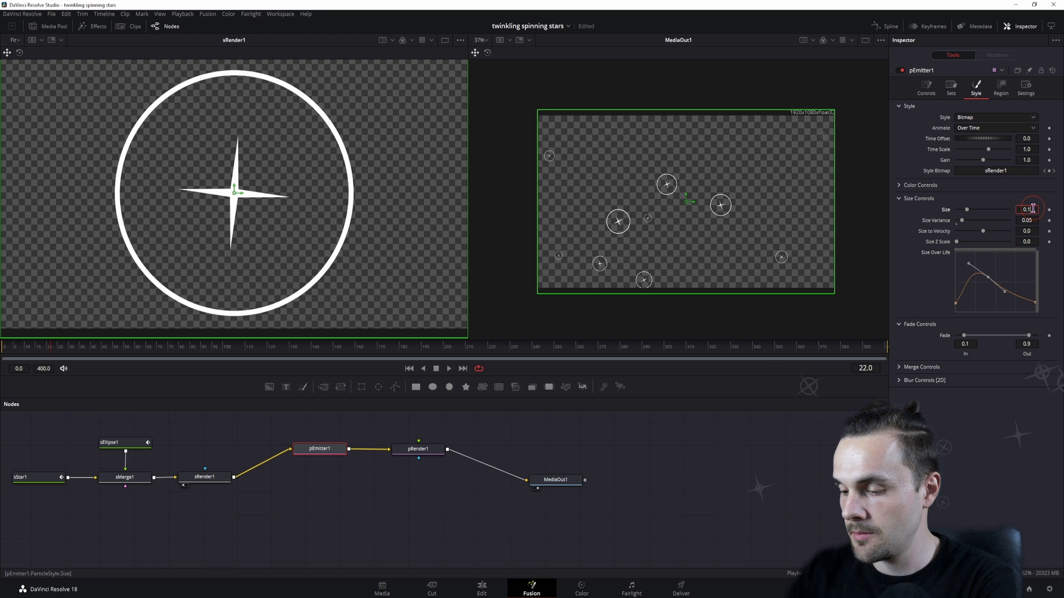
{"action": "key", "text": "BackSpace"}
{"action": "type", "text": "05"}
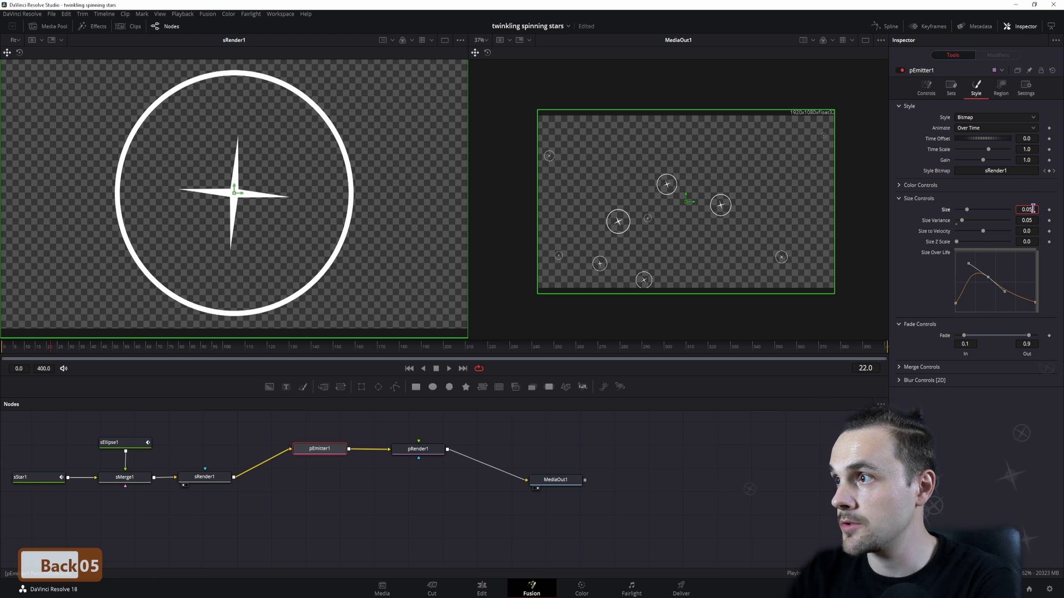
{"action": "key", "text": "Return"}
{"action": "left_click_drag", "start_coordinate": [130, 357], "coordinate": [89, 362]}
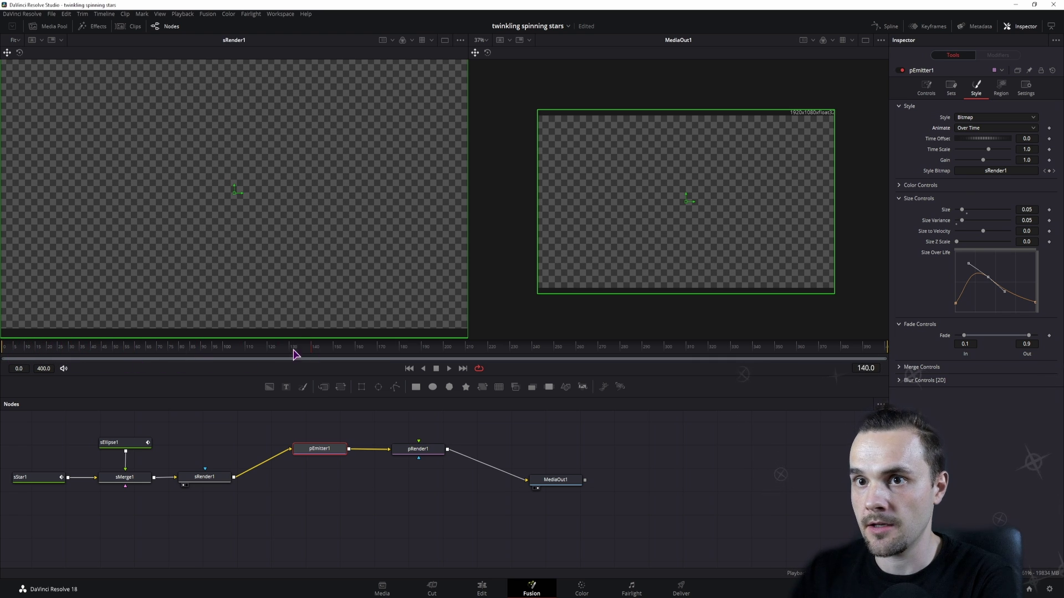
- Switch the star's Animate option to Particle Age, scrubbing frames to check the result
{"action": "left_click_drag", "start_coordinate": [126, 355], "coordinate": [63, 356]}
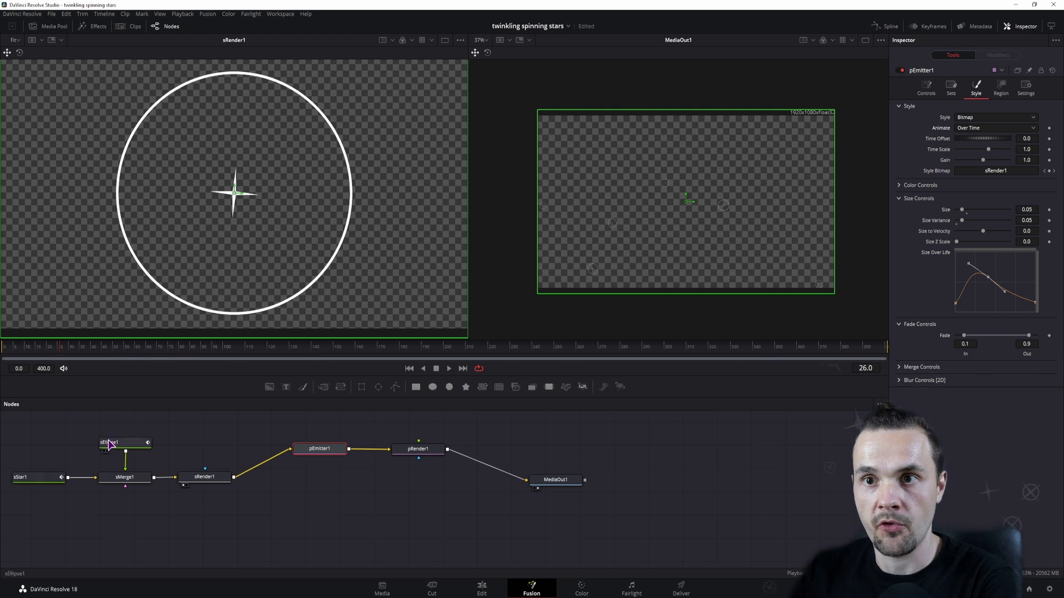
{"action": "left_click_drag", "start_coordinate": [61, 355], "coordinate": [68, 352]}
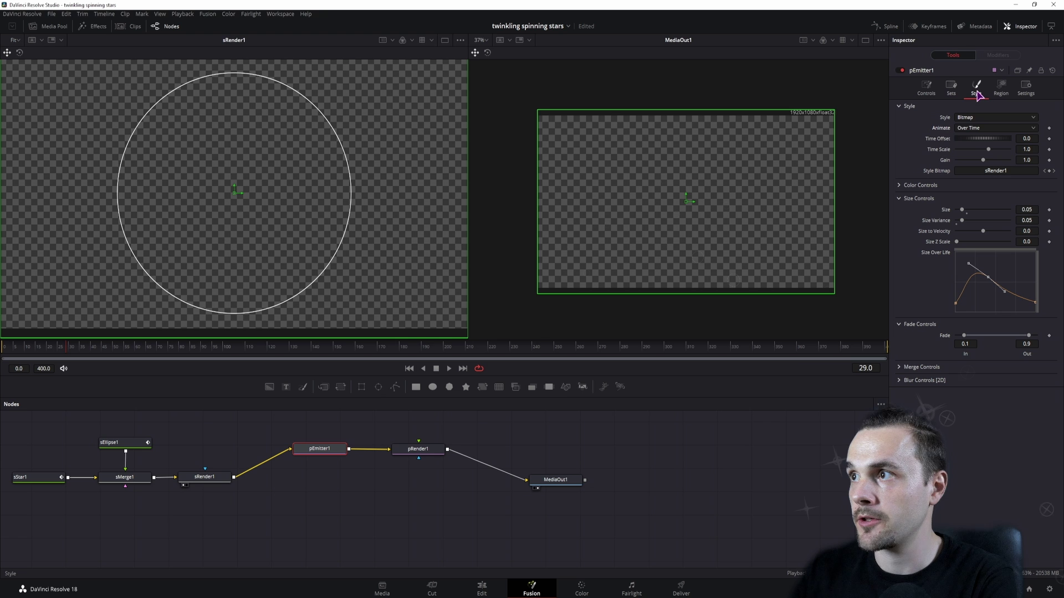
{"action": "left_click", "coordinate": [979, 129]}
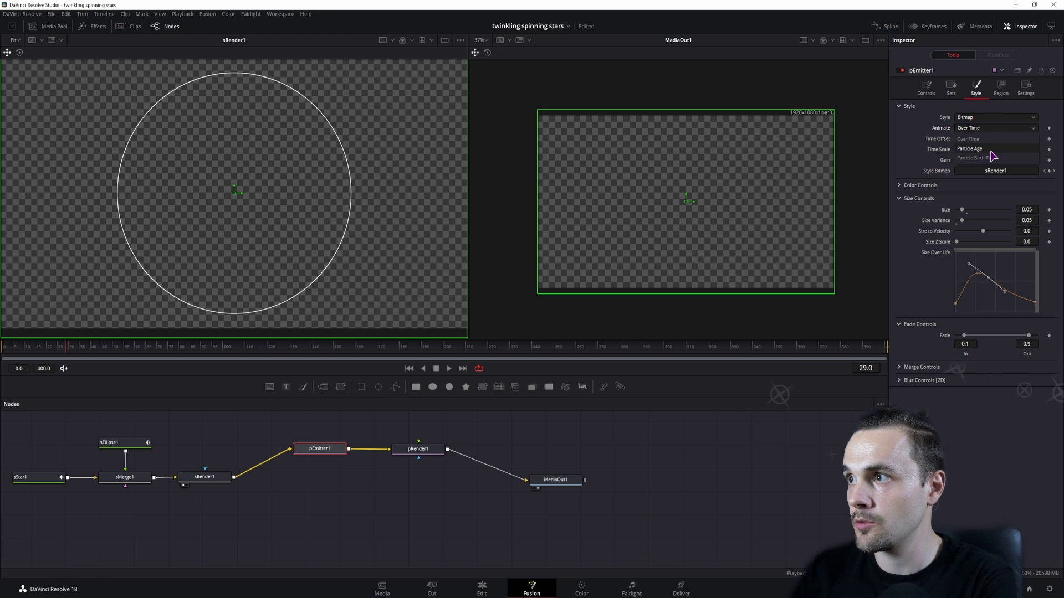
{"action": "left_click", "coordinate": [976, 149]}
{"action": "left_click", "coordinate": [271, 363]}
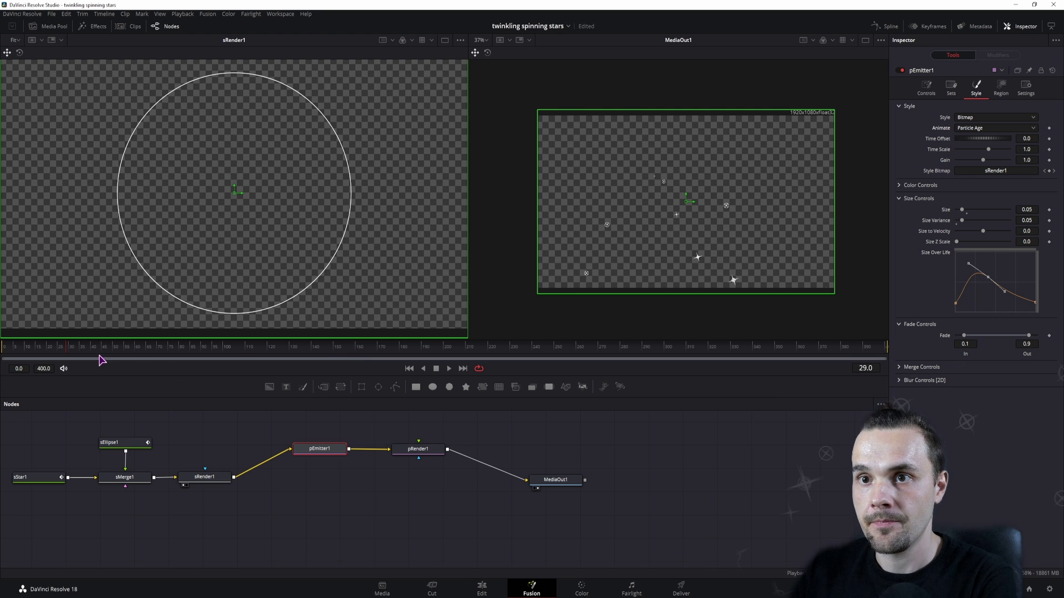
{"action": "left_click_drag", "start_coordinate": [102, 360], "coordinate": [164, 355]}
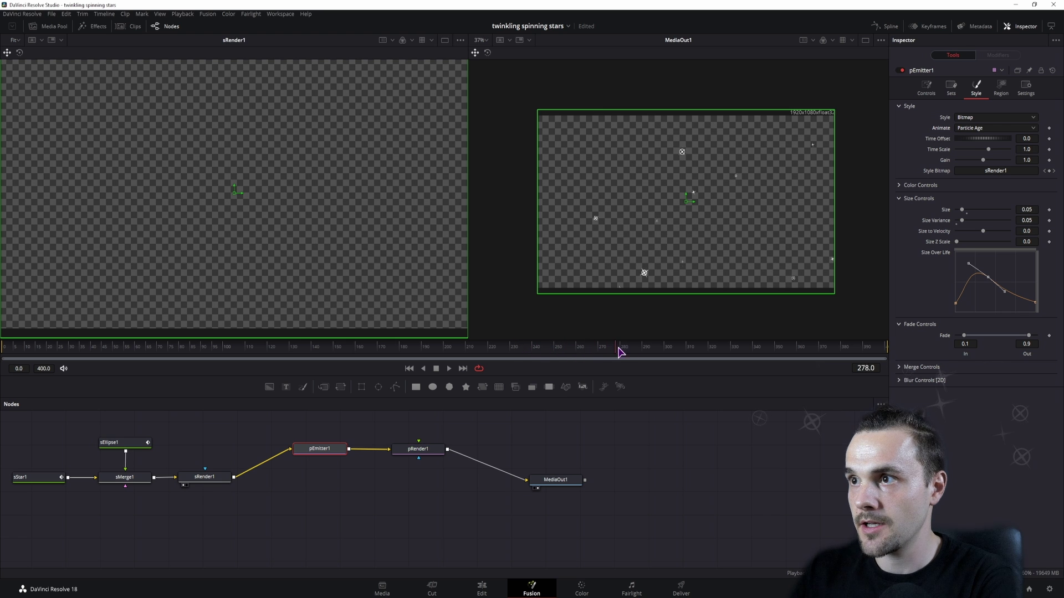
{"action": "left_click", "coordinate": [926, 88]}
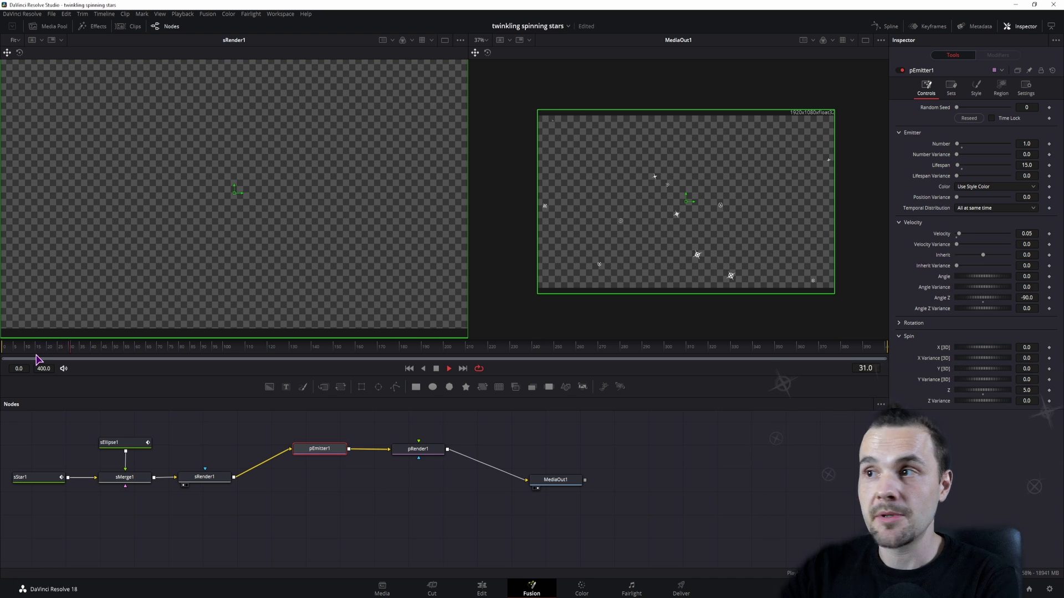
- Line pEmitter1 up with sRender1, preview the particles, then return to the Edit page
{"action": "left_click_drag", "start_coordinate": [37, 360], "coordinate": [5, 348]}
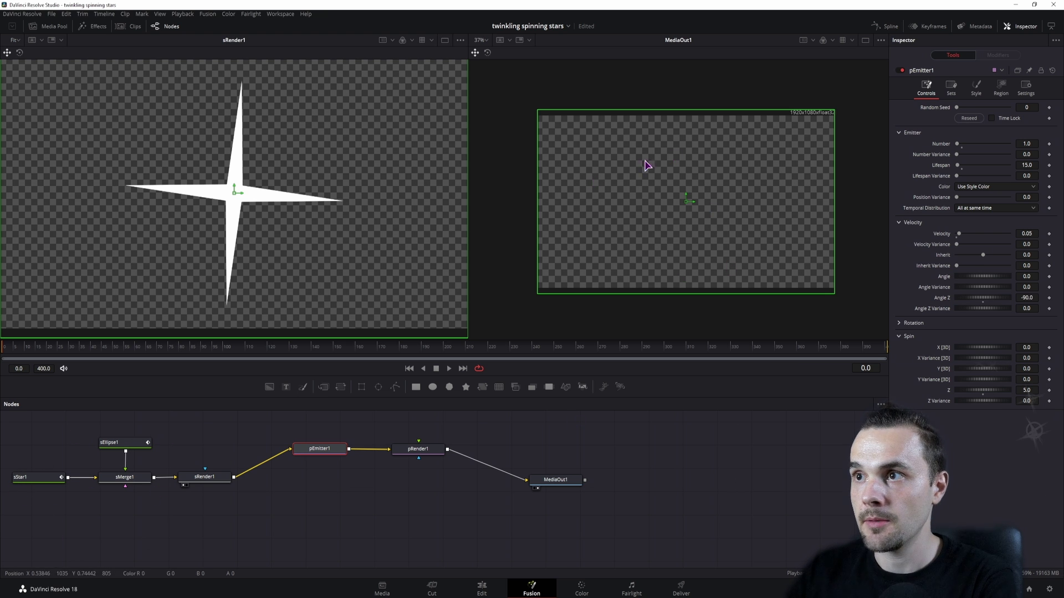
{"action": "left_click_drag", "start_coordinate": [306, 451], "coordinate": [304, 485]}
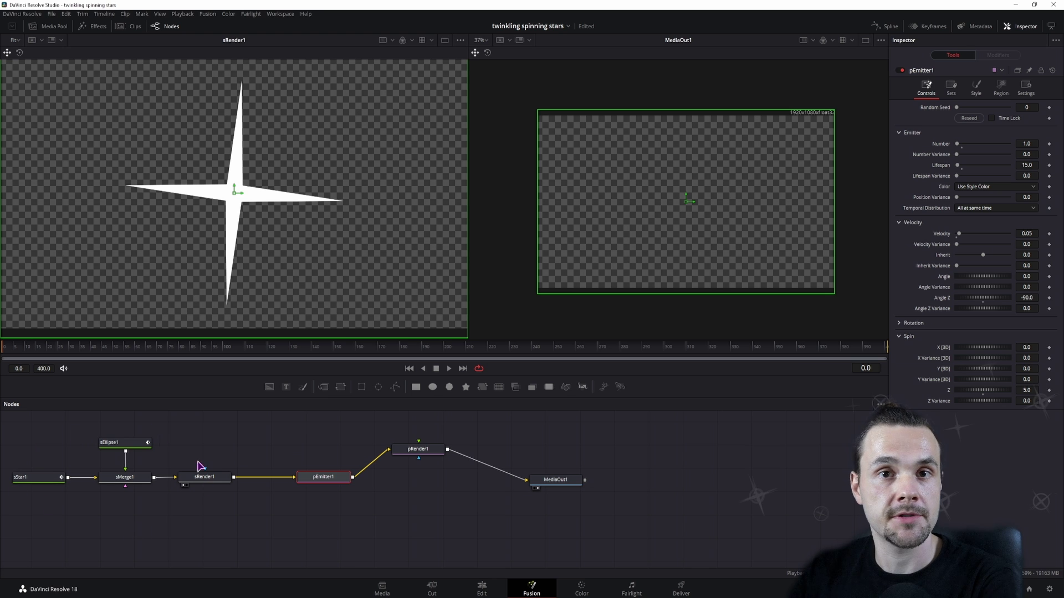
{"action": "key", "text": "space"}
{"action": "left_click", "coordinate": [757, 496]}
{"action": "left_click", "coordinate": [636, 214]}
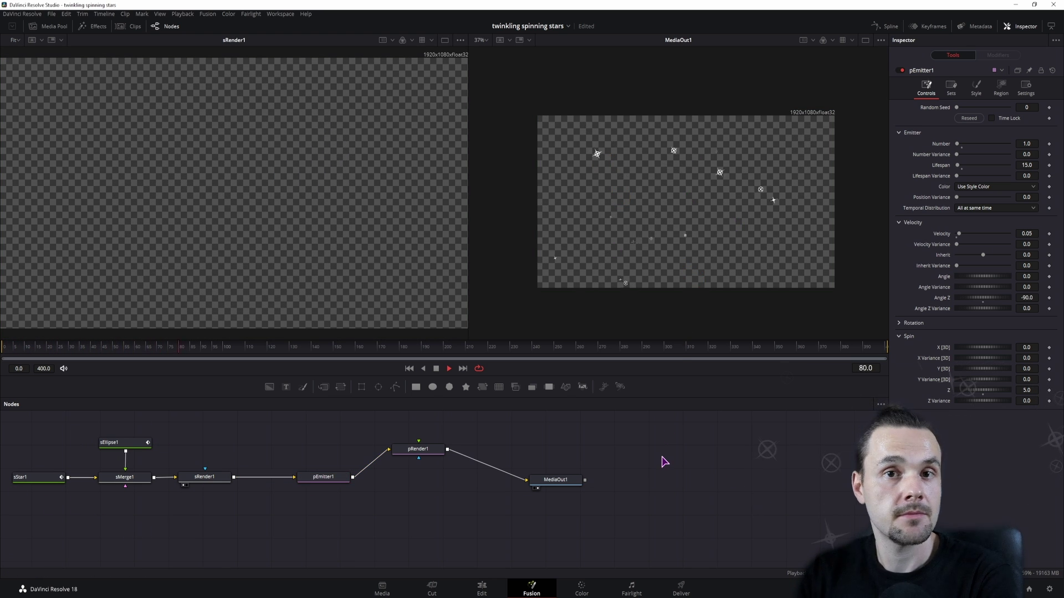
{"action": "key", "text": "space"}
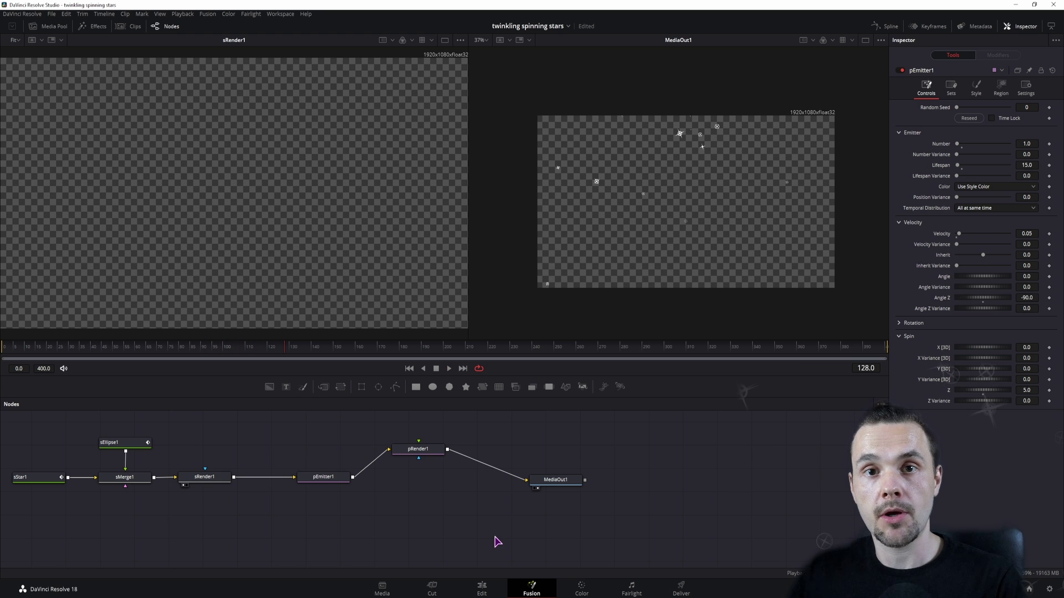
{"action": "left_click", "coordinate": [486, 590]}
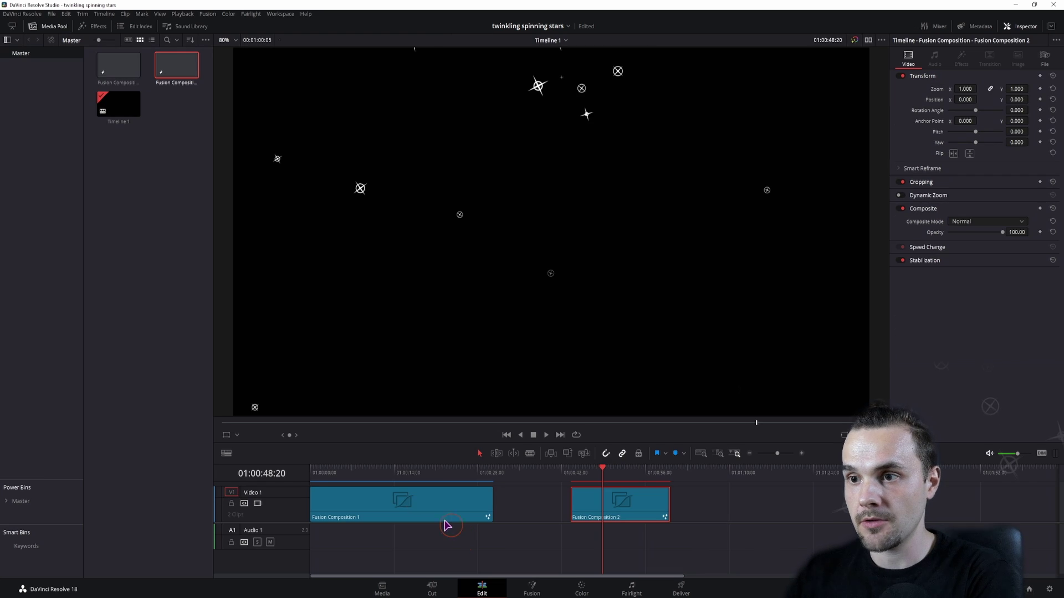
- Play the timeline from the start and move Fusion Composition 2 up to V2
{"action": "left_click", "coordinate": [344, 474]}
{"action": "left_click", "coordinate": [314, 474]}
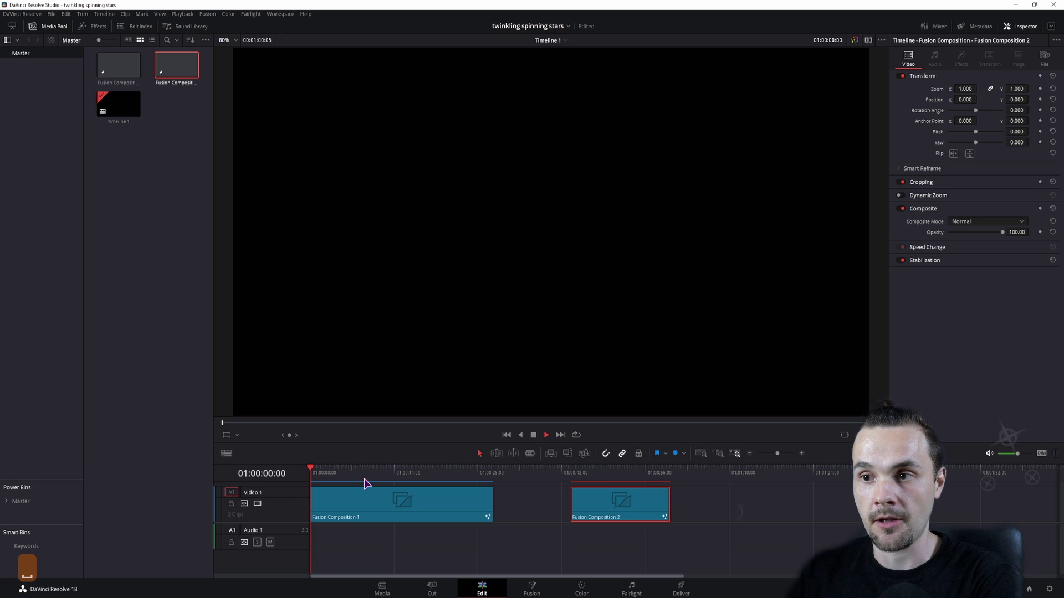
{"action": "key", "text": "space"}
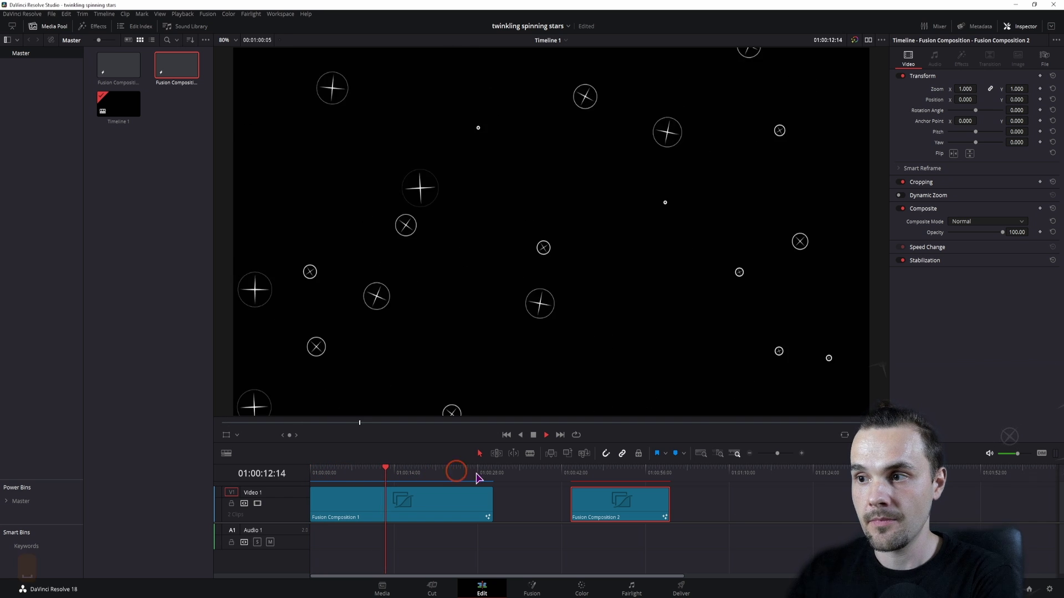
{"action": "key", "text": "space"}
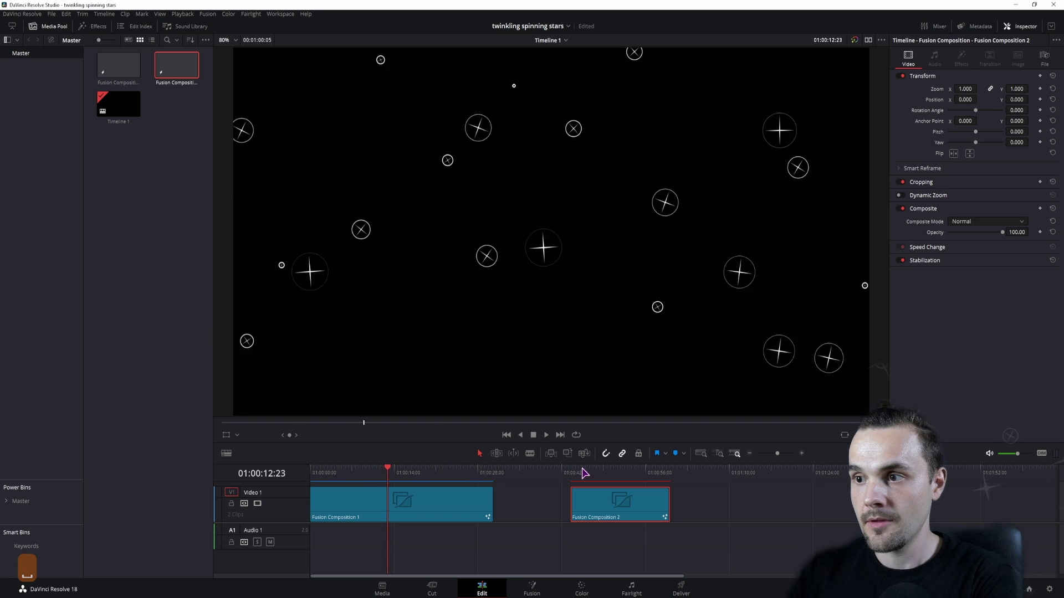
{"action": "left_click", "coordinate": [578, 474]}
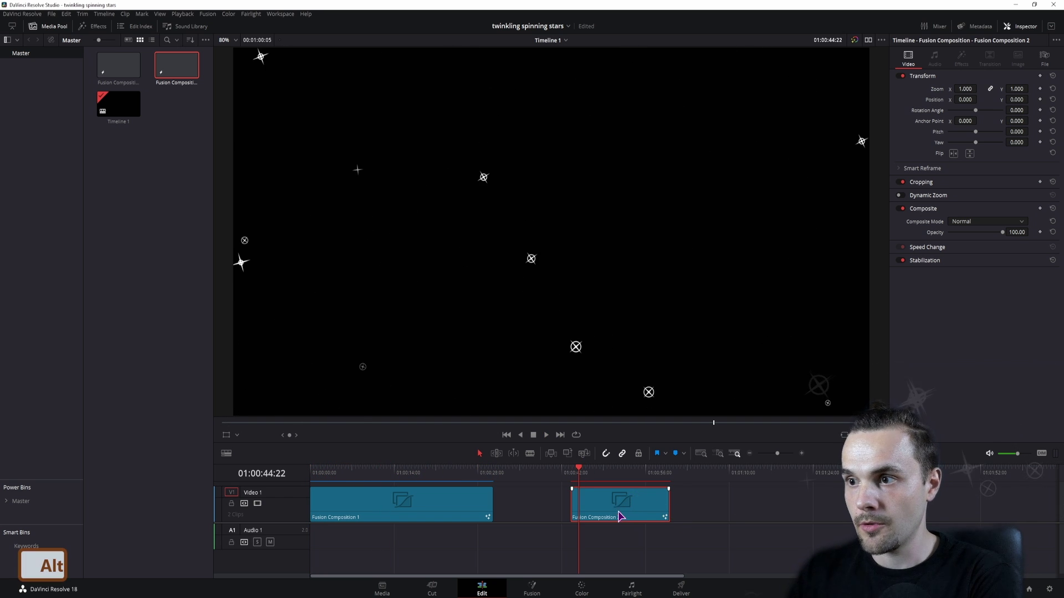
{"action": "left_click_drag", "start_coordinate": [617, 506], "coordinate": [615, 487]}
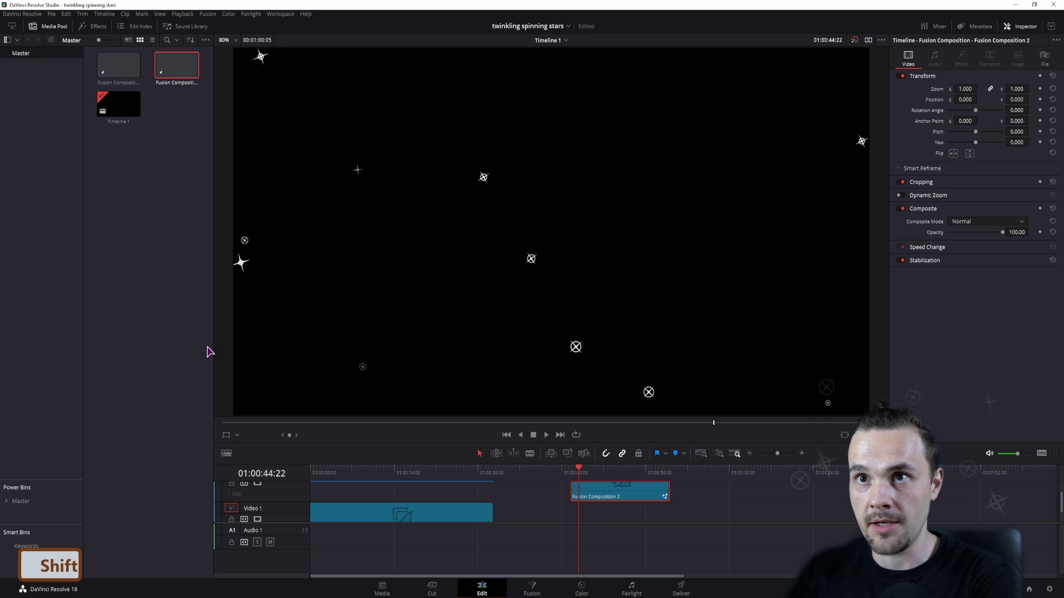
- Add a Solid Color generator from Effects onto V1 beneath the star composition
{"action": "left_click", "coordinate": [97, 28]}
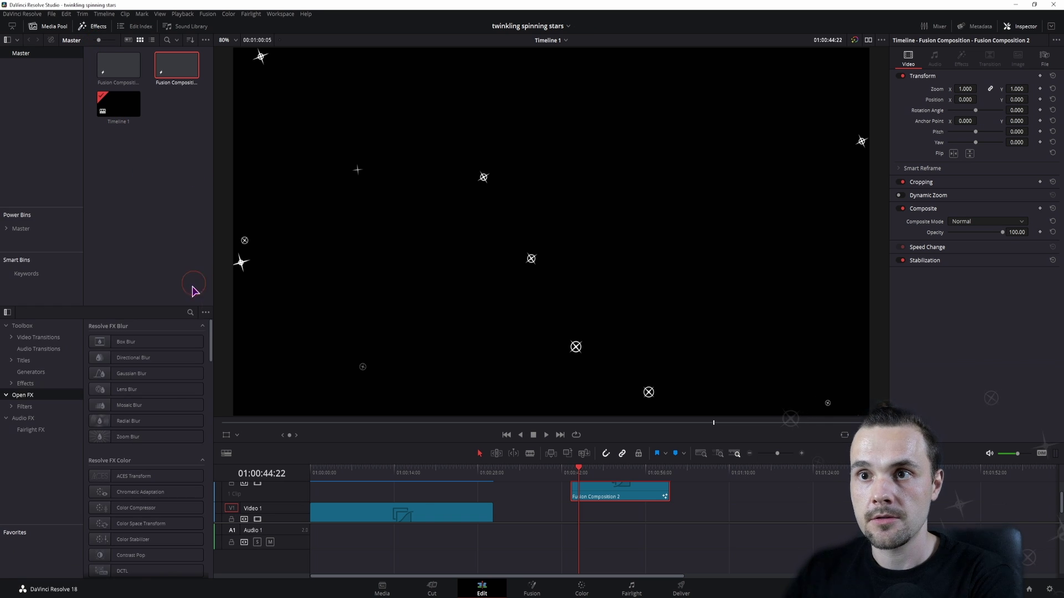
{"action": "left_click", "coordinate": [190, 313]}
{"action": "type", "text": "solid"}
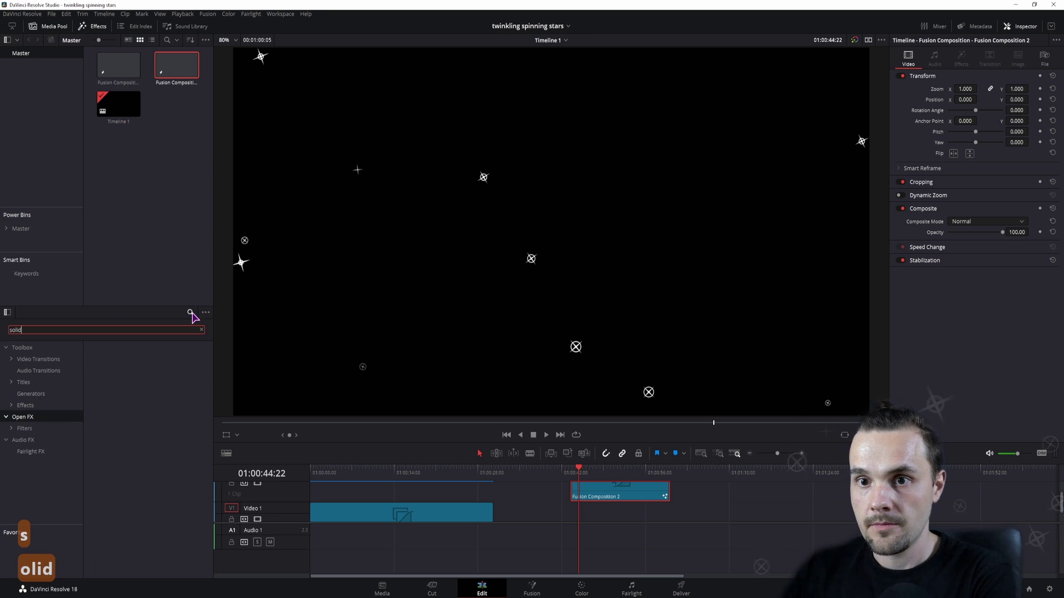
{"action": "left_click", "coordinate": [65, 349]}
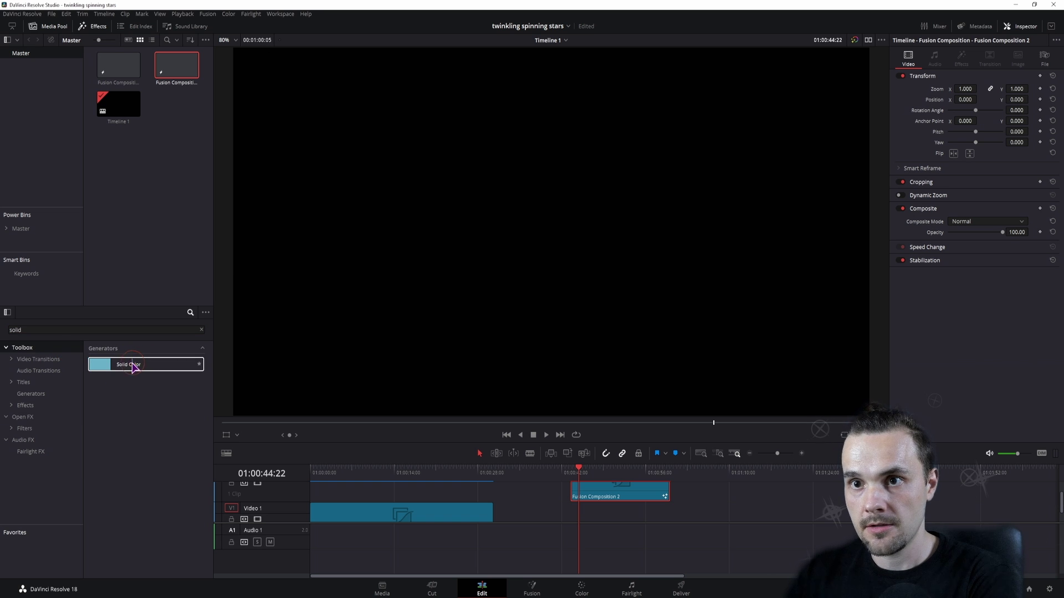
{"action": "left_click_drag", "start_coordinate": [136, 365], "coordinate": [593, 514]}
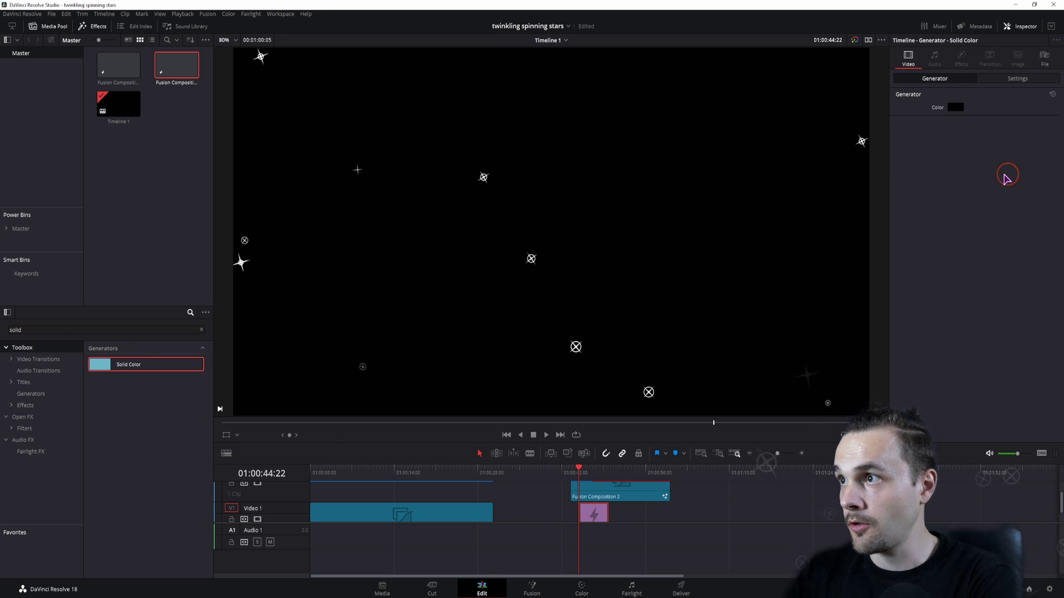
- Set the solid's colour to orange and play the stars back over it
{"action": "left_click", "coordinate": [956, 109]}
{"action": "left_click", "coordinate": [598, 237]}
{"action": "left_click", "coordinate": [618, 238]}
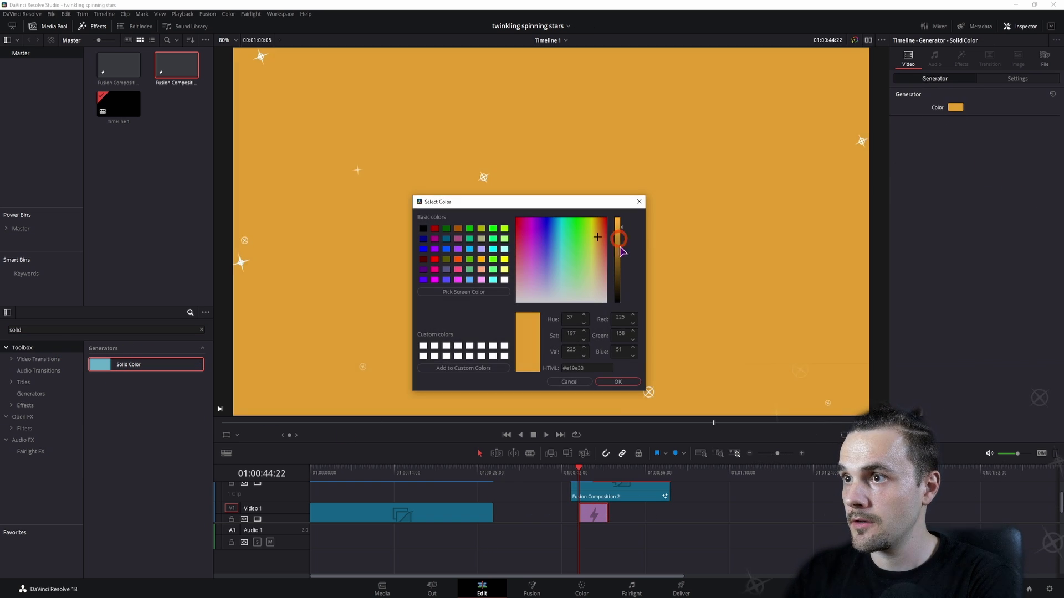
{"action": "left_click", "coordinate": [617, 383]}
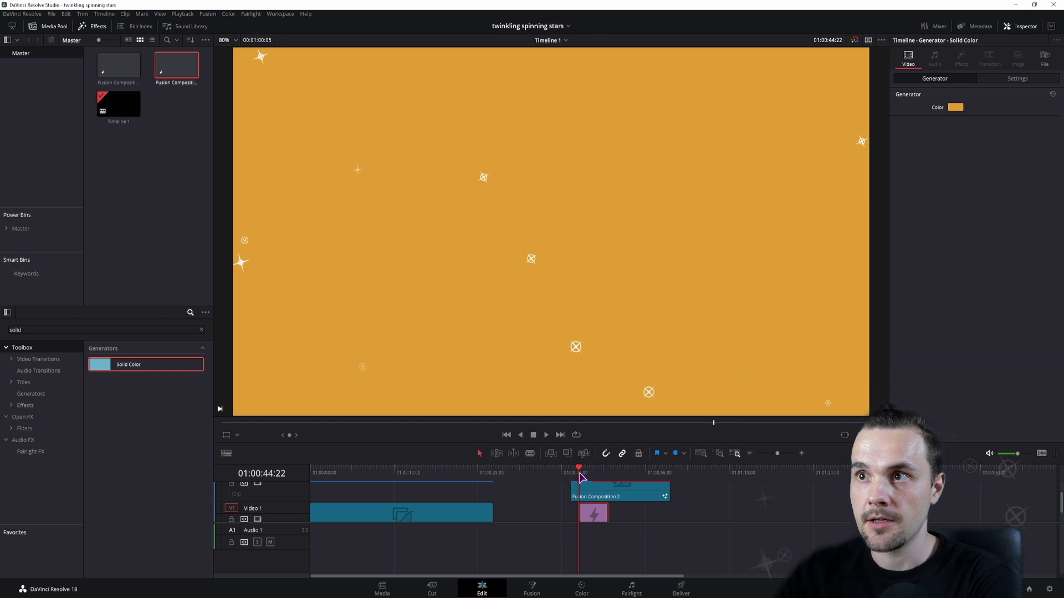
{"action": "key", "text": "space"}
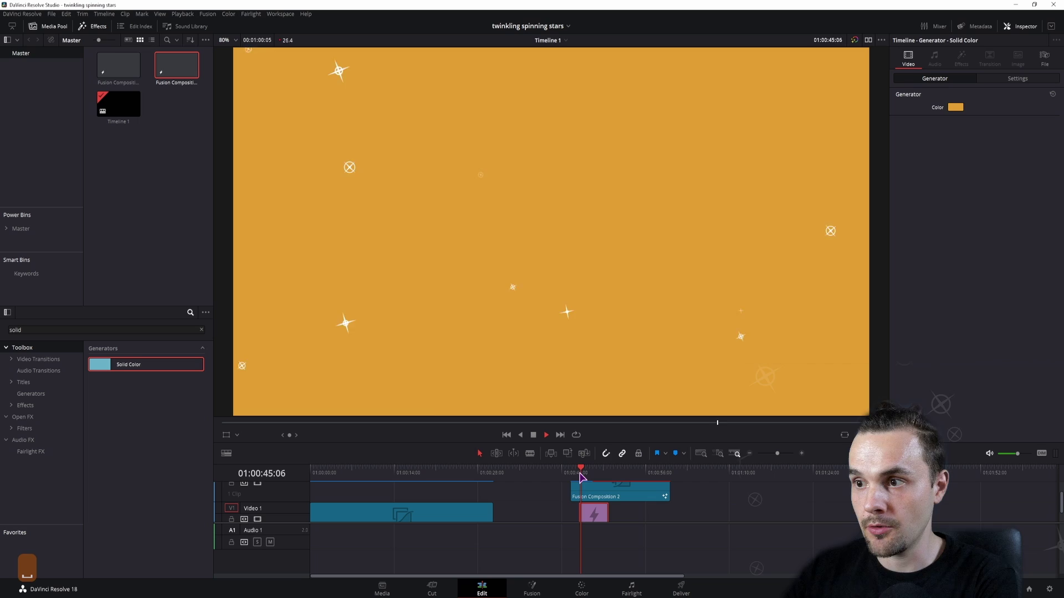